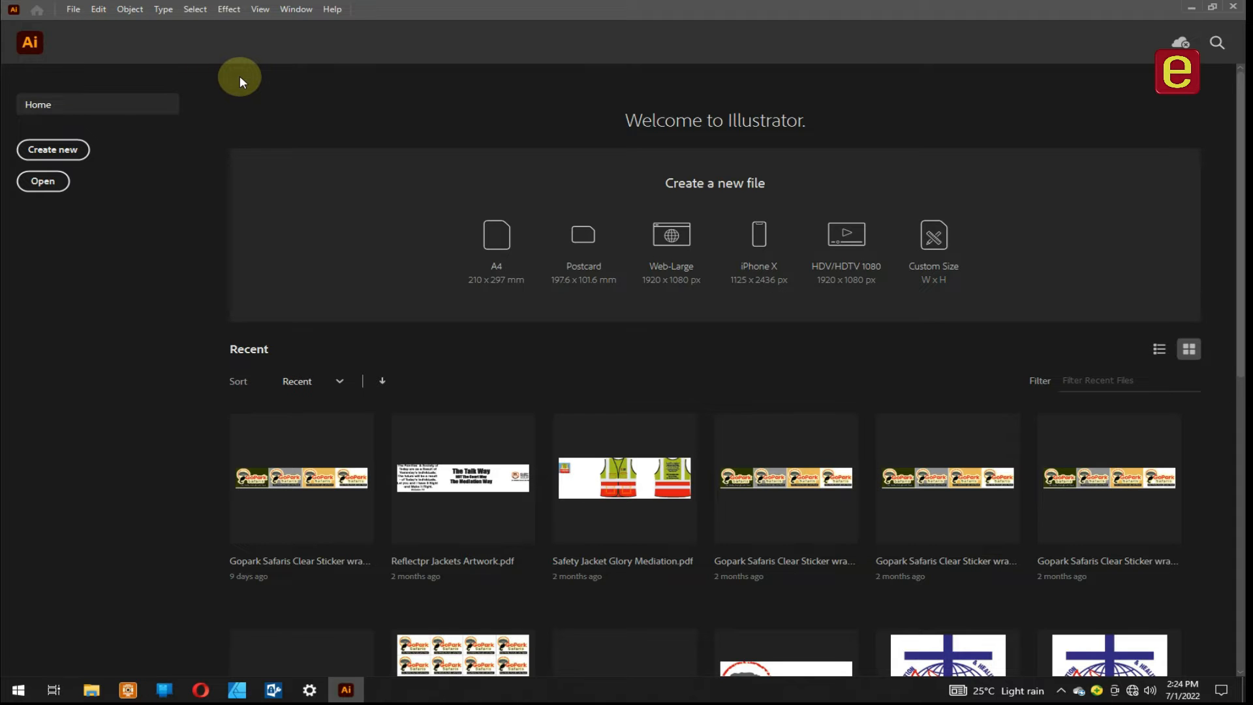
- Create a new A4 document in landscape orientation, 297 x 210 mm, in CMYK colour mode
key("ctrl+n")
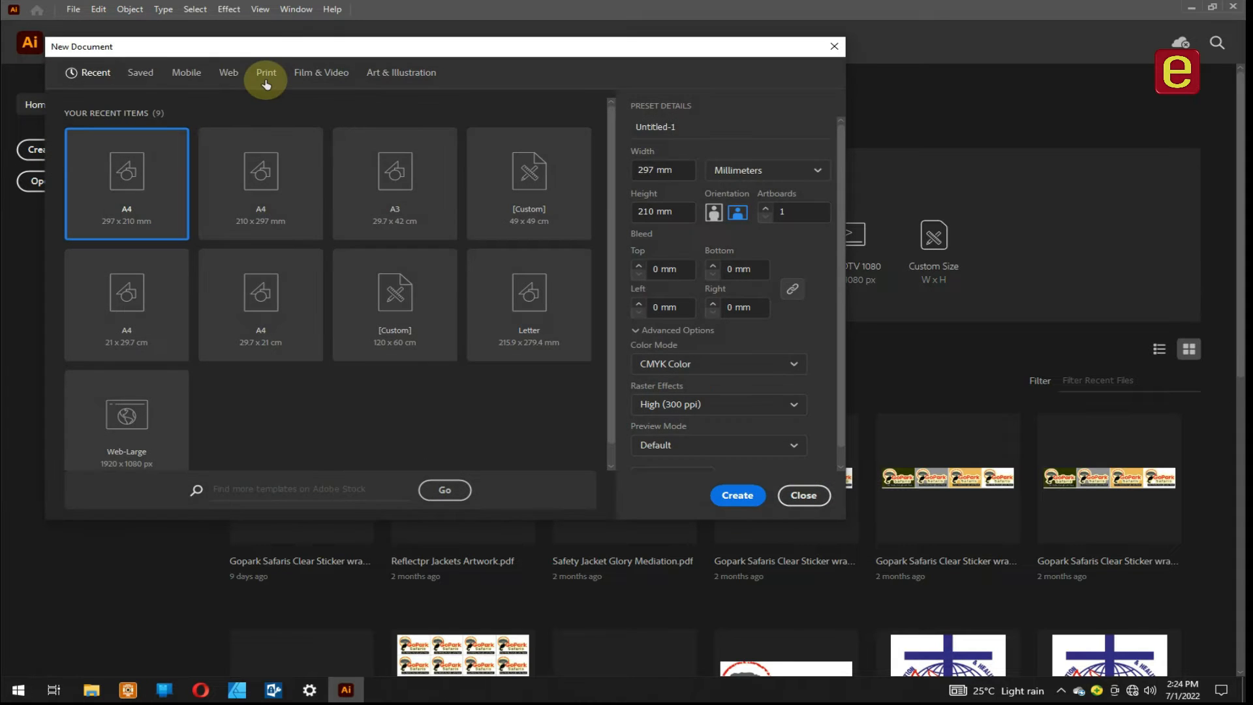
left_click(279, 185)
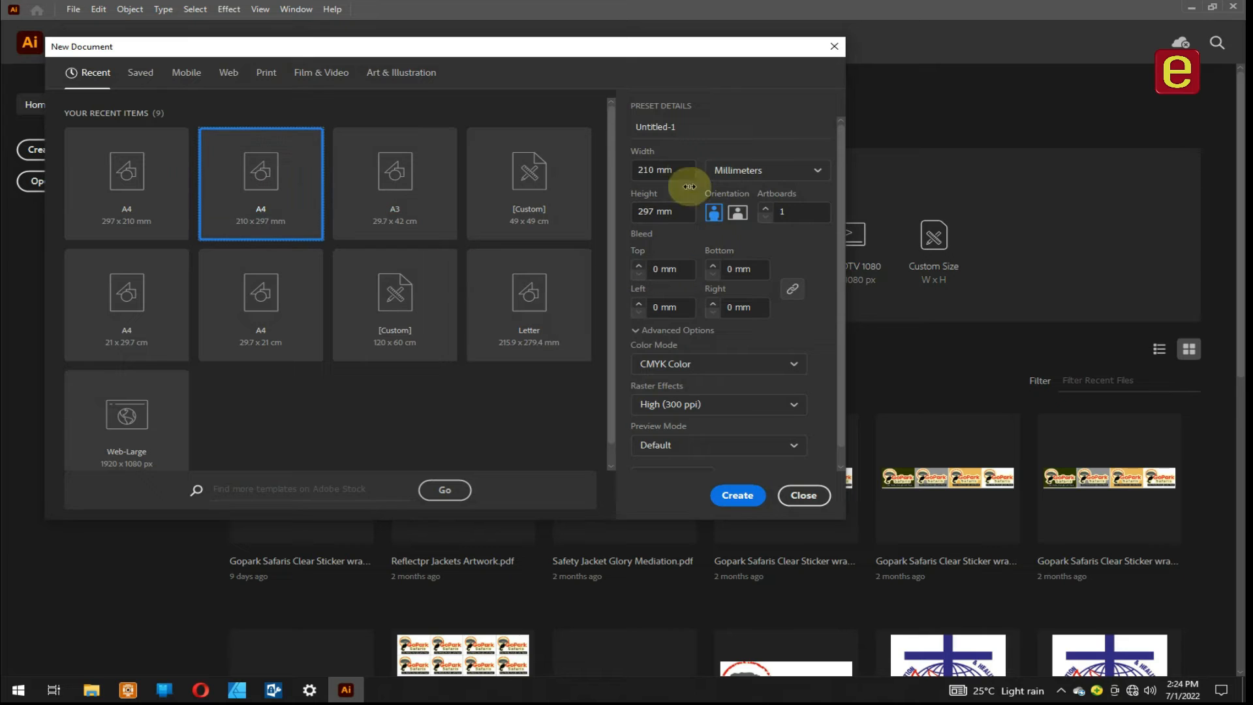
left_click(736, 211)
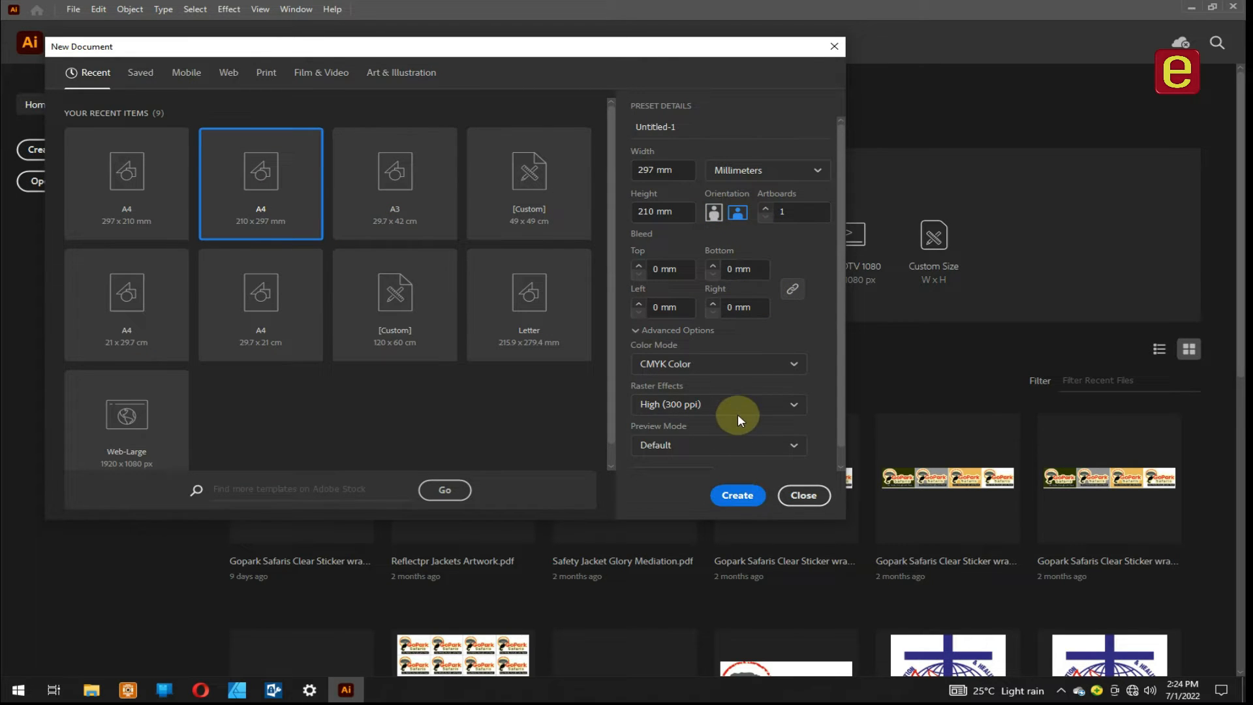
left_click(723, 496)
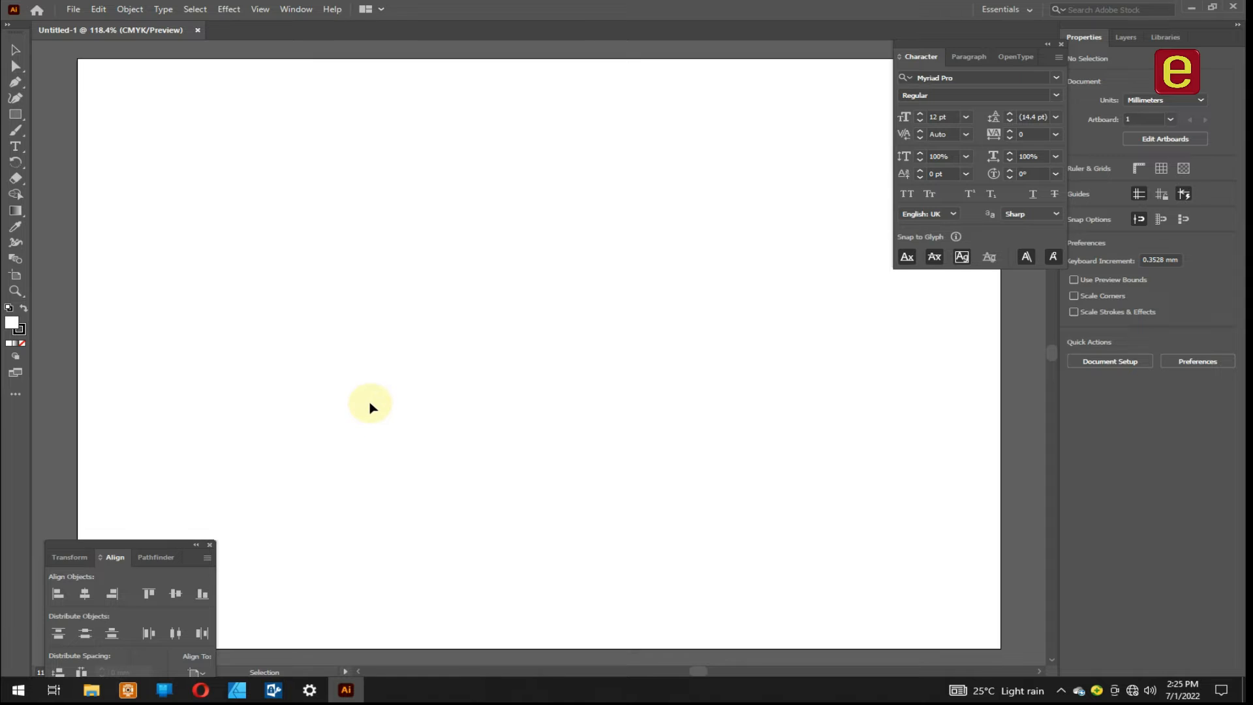
- Draw an open S-shaped curve about 214 mm wide across the artboard with the Pen tool, using three anchor points
left_click(15, 84)
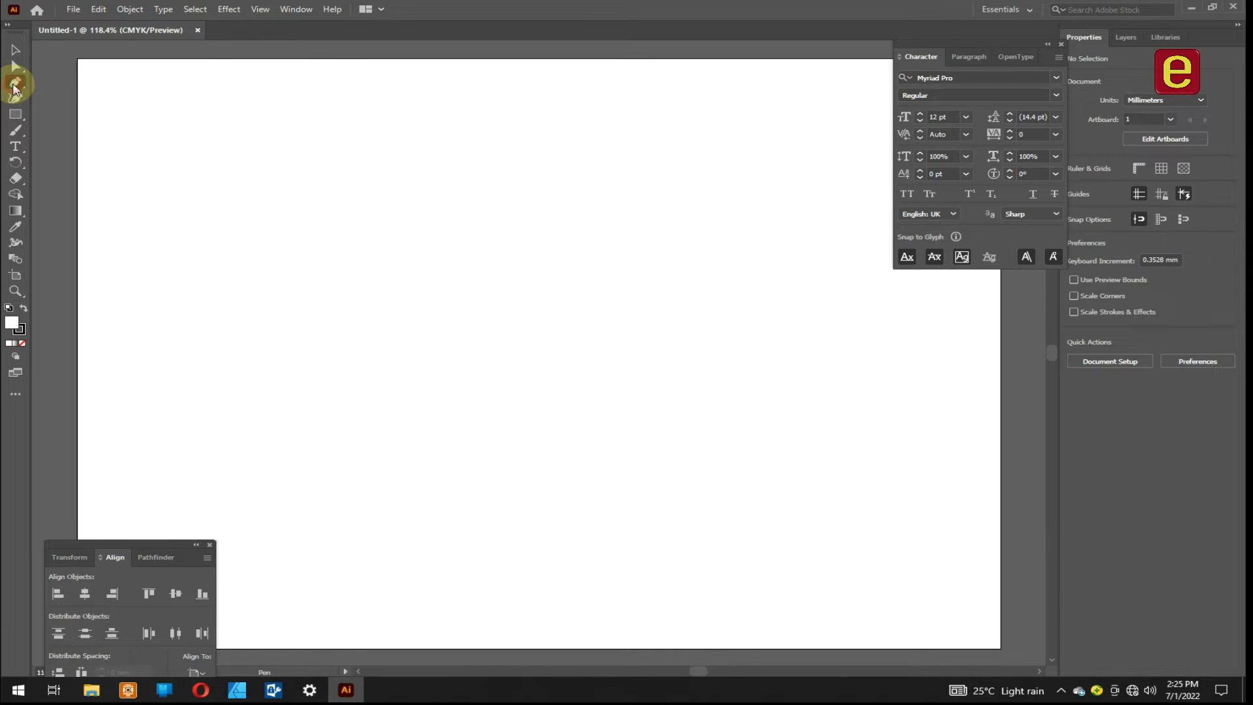
left_click_drag(213, 405, 320, 363)
left_click_drag(567, 423, 702, 477)
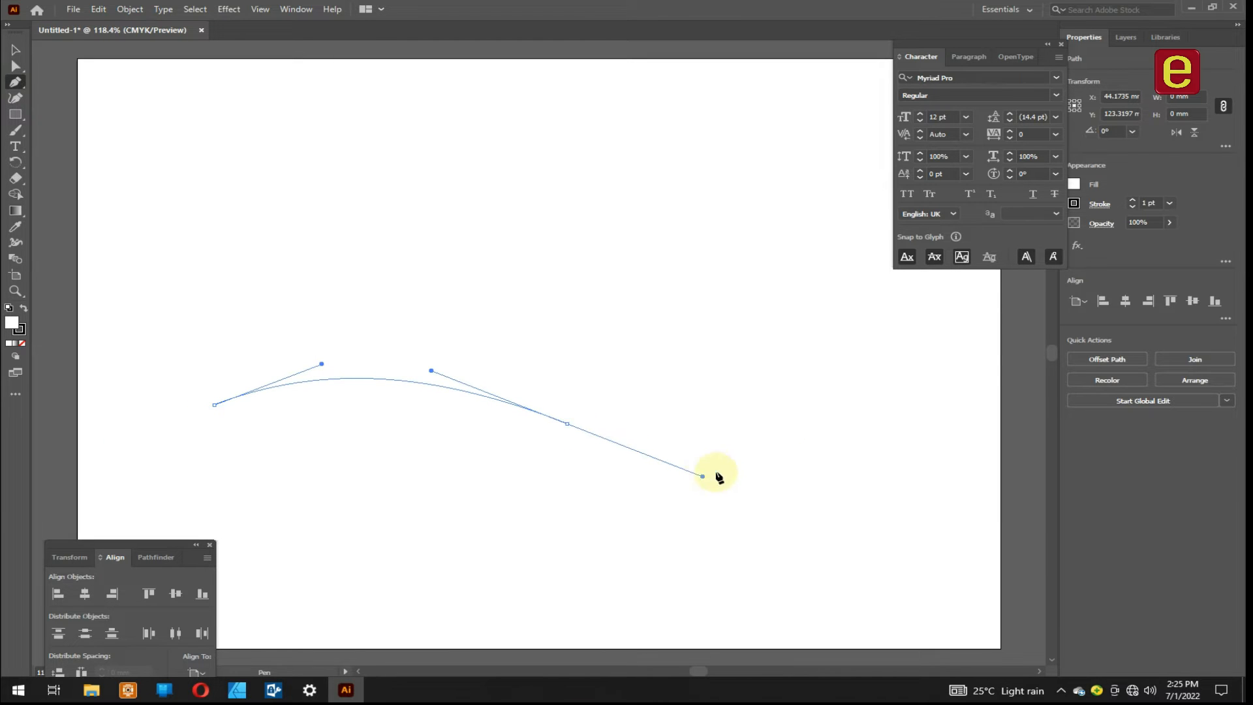
left_click_drag(878, 371, 899, 337)
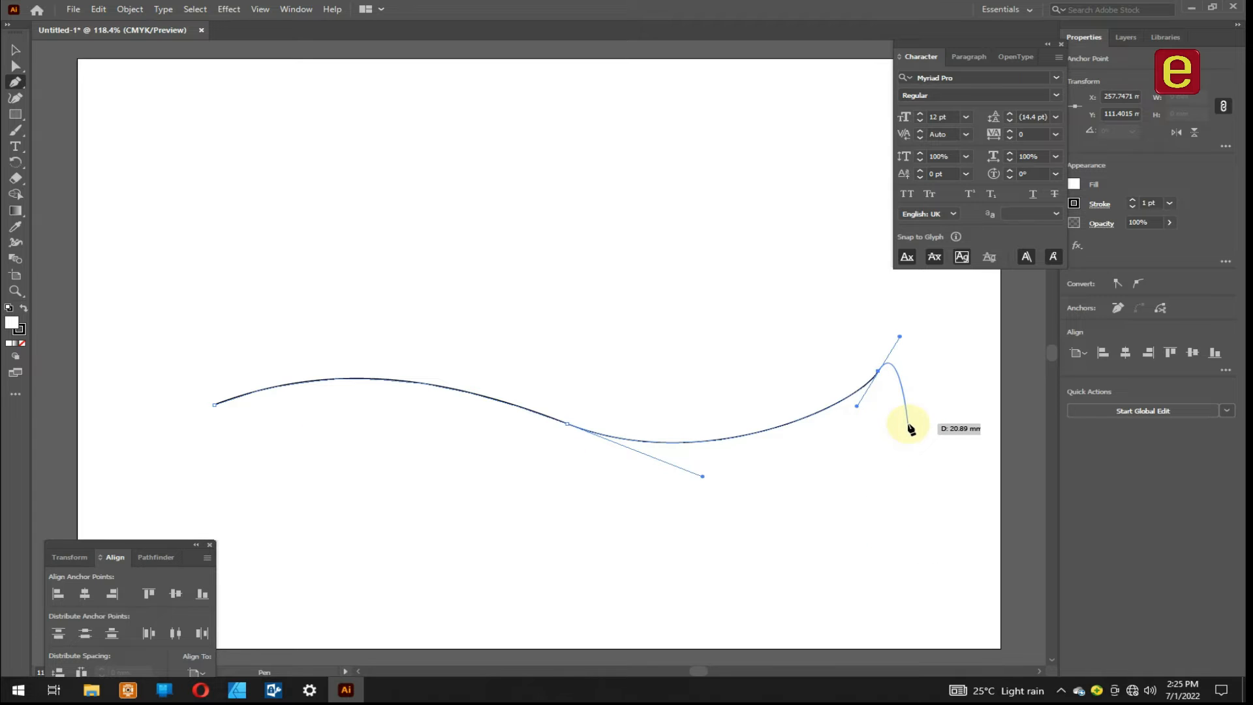
key("Escape")
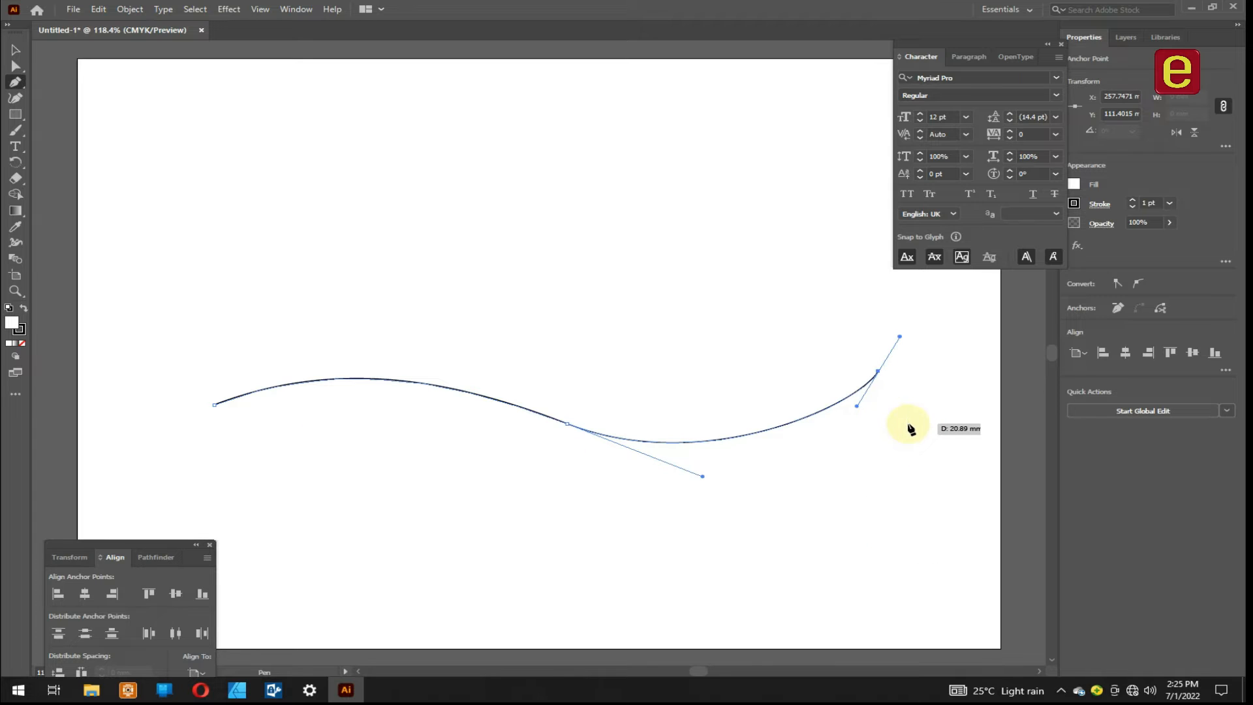
- Move the wavy curve slightly up and to the right, closer to the middle of the artboard
left_click(15, 49)
left_click(538, 278)
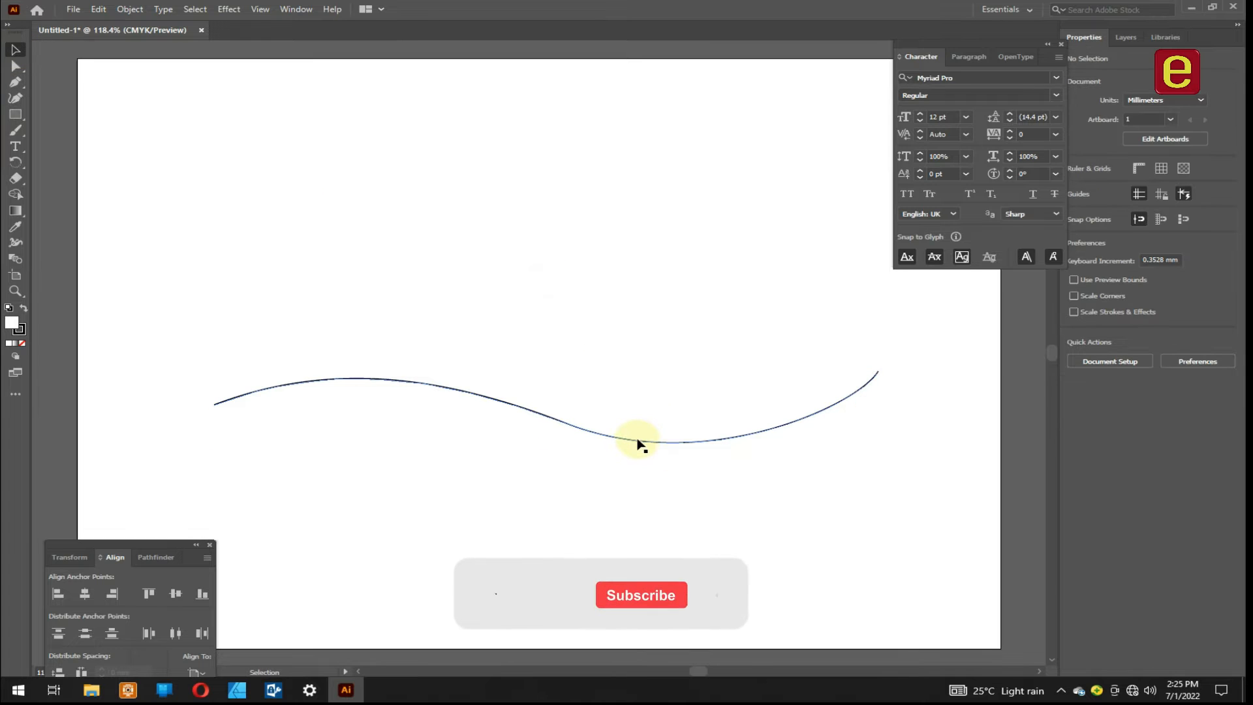
left_click_drag(633, 441, 648, 384)
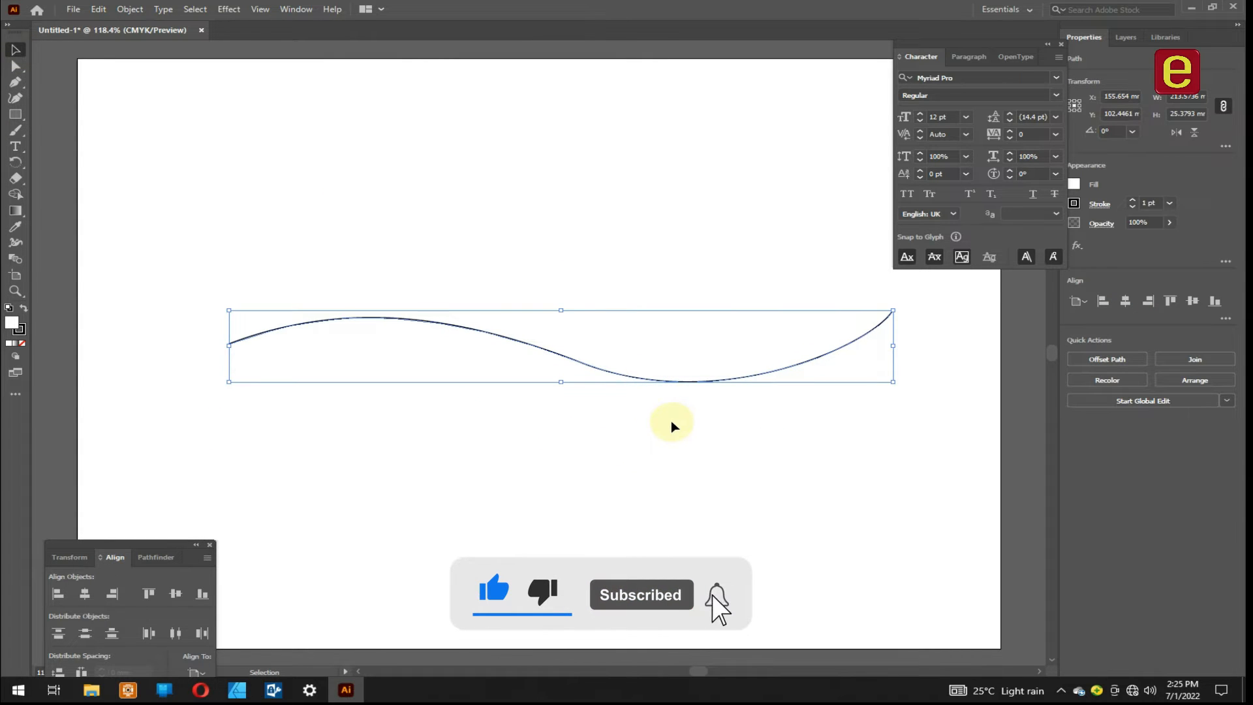
- Add the text "TEXT ON A CURVED SURFACE" along the curve and enlarge it to 42 pt
left_click(17, 147)
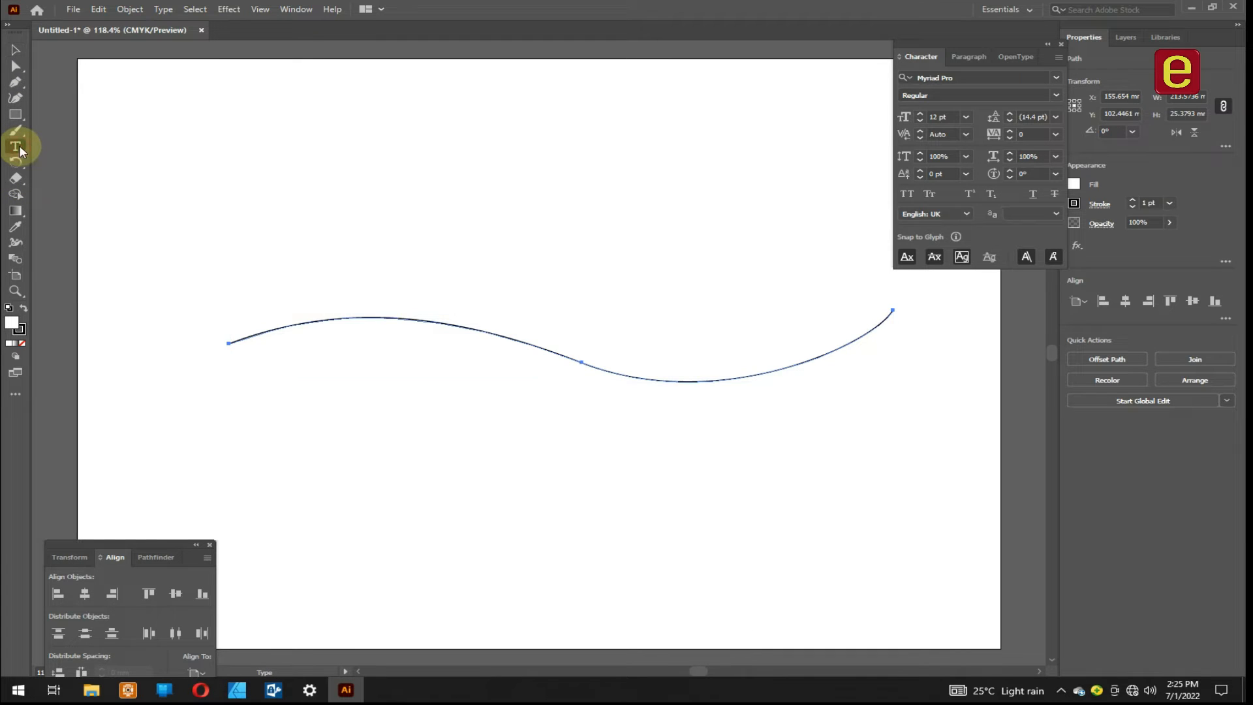
left_click(254, 333)
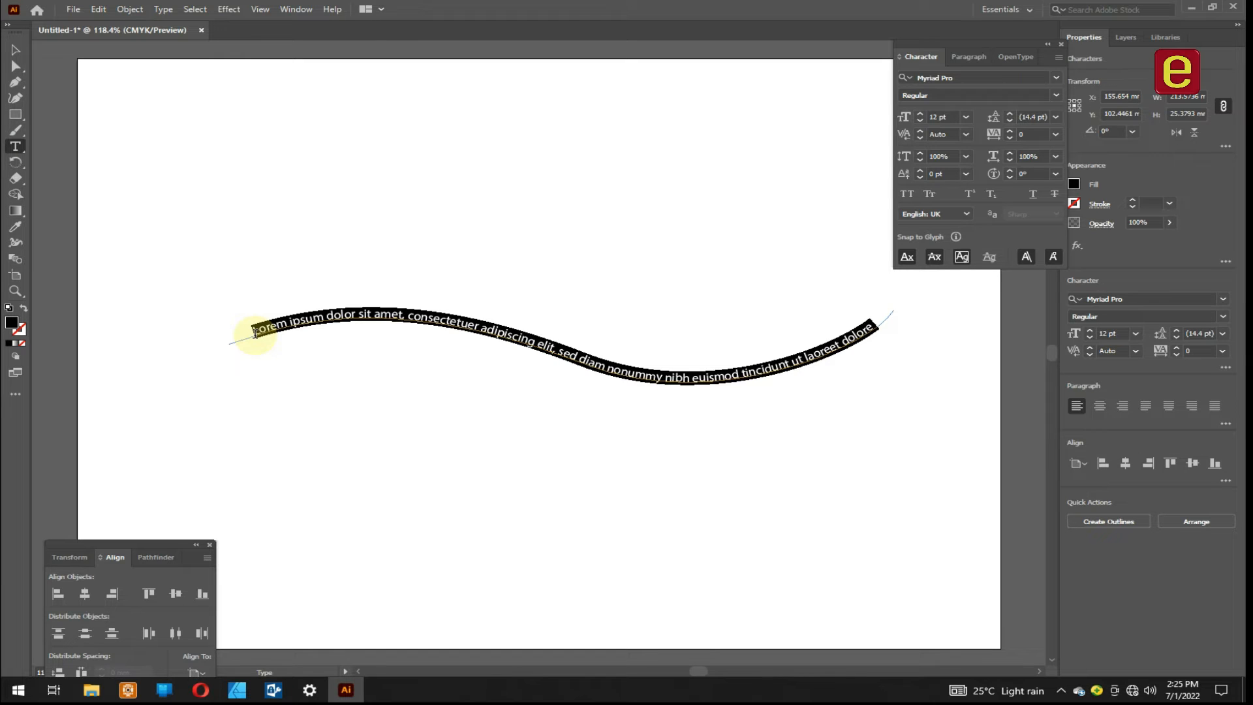
type("TEXT ON A CURV")
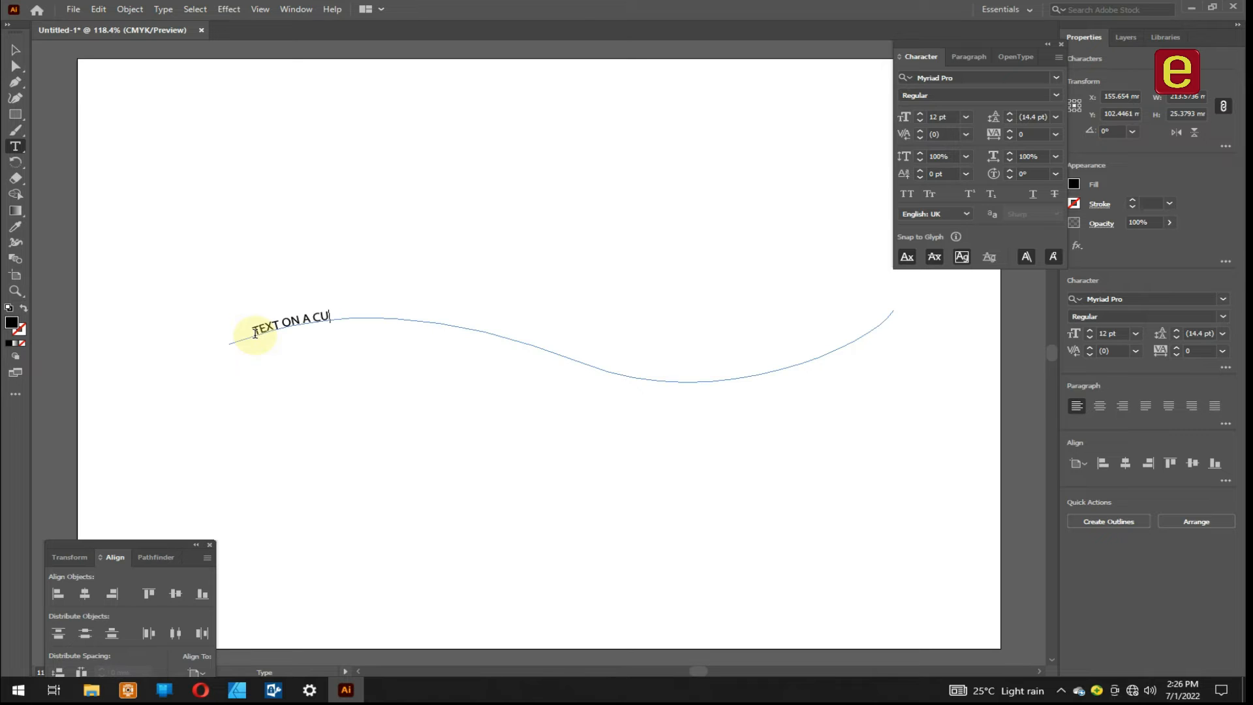
type("ED SURFACE")
key("ctrl")
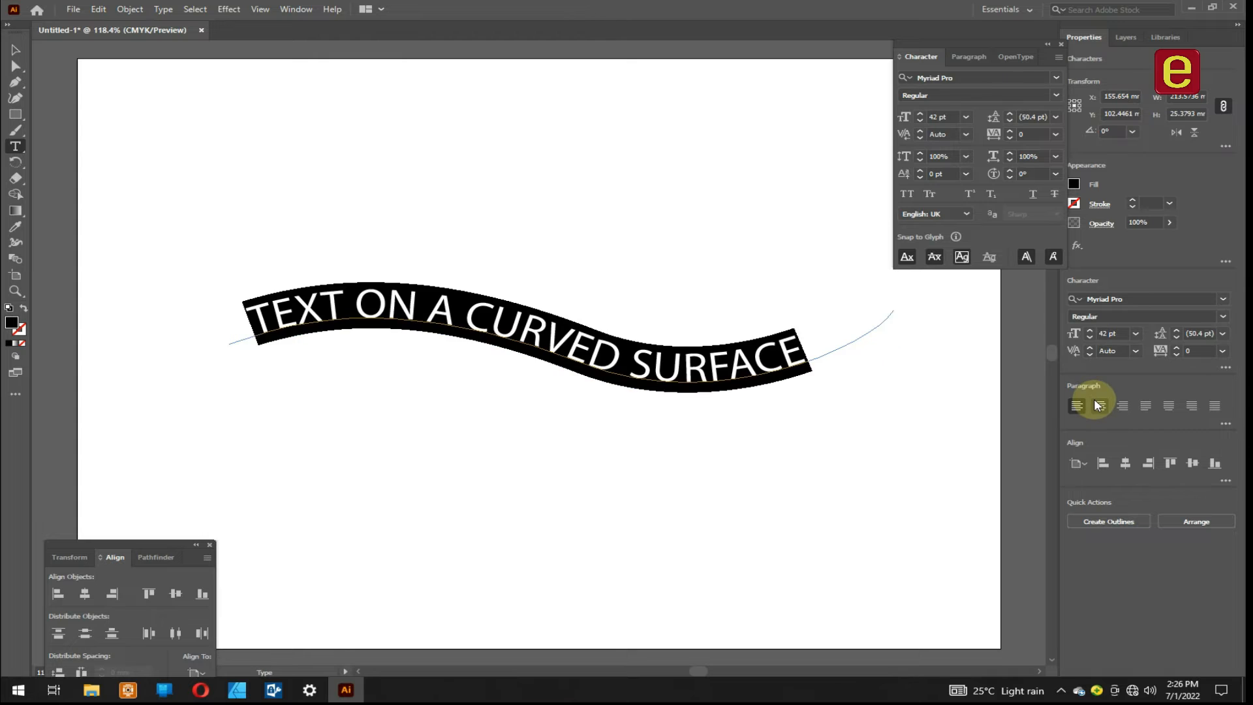
- Try the centre, right and justified paragraph alignments on the curved text and return it to left alignment
left_click(1100, 405)
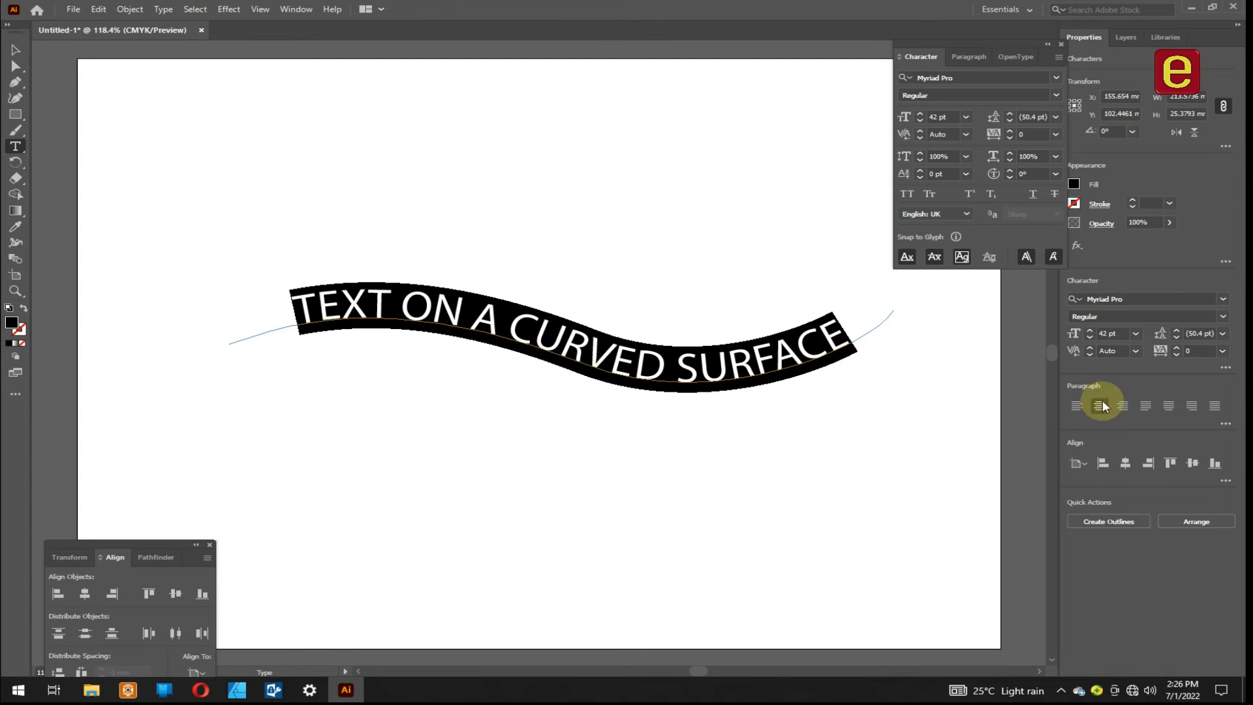
left_click(1122, 406)
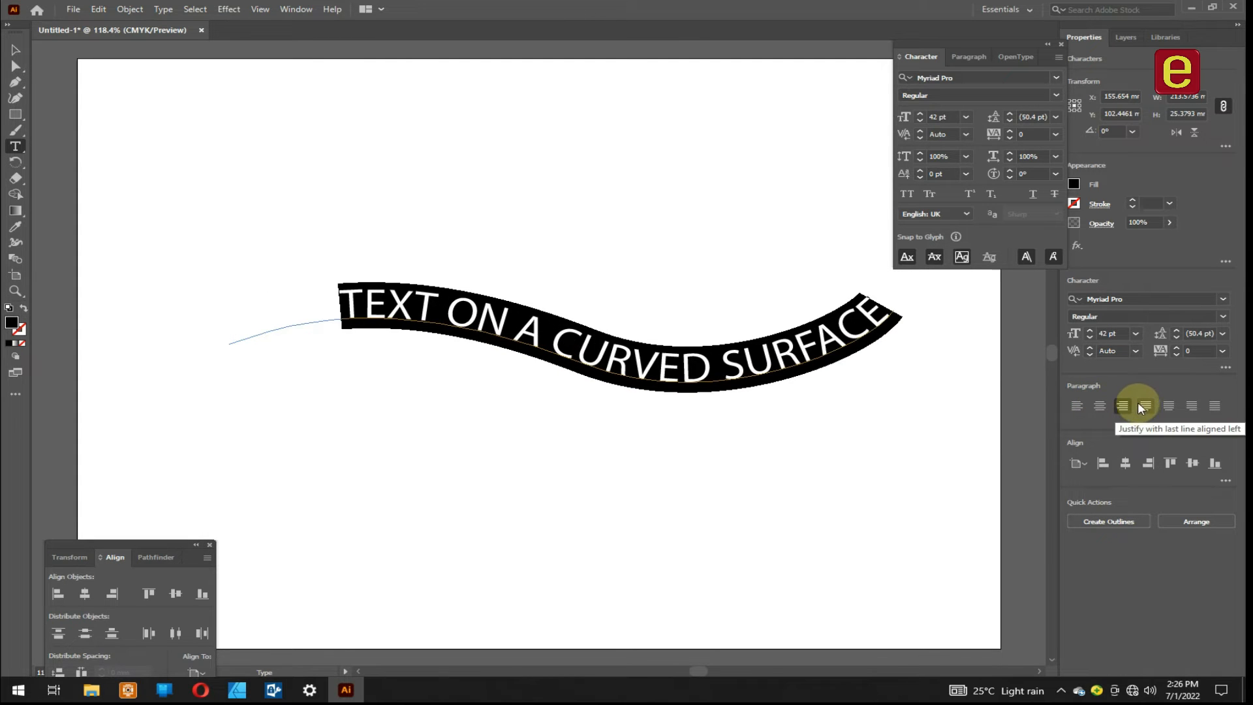
left_click(1146, 406)
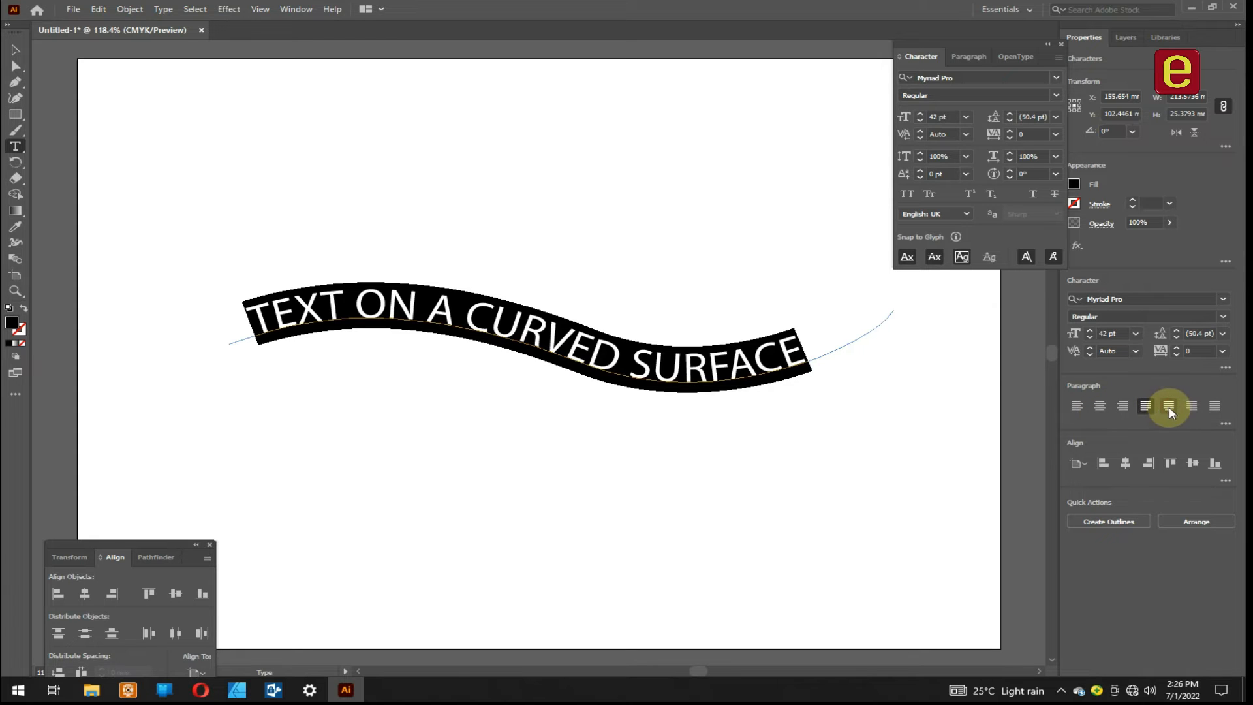
left_click(1169, 406)
left_click(1078, 405)
left_click(320, 298)
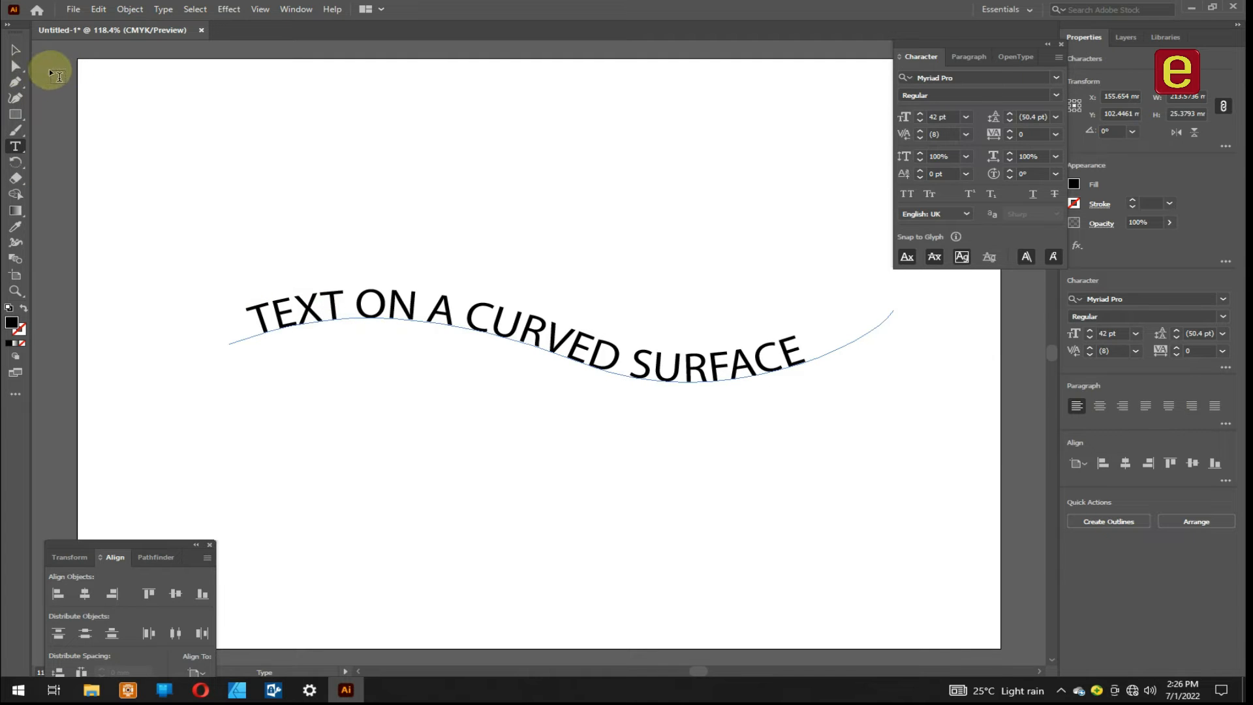
- Set the curved text's font to Swis721 BlkCn BT Black and shift the text's start to the left end of the path
left_click(16, 50)
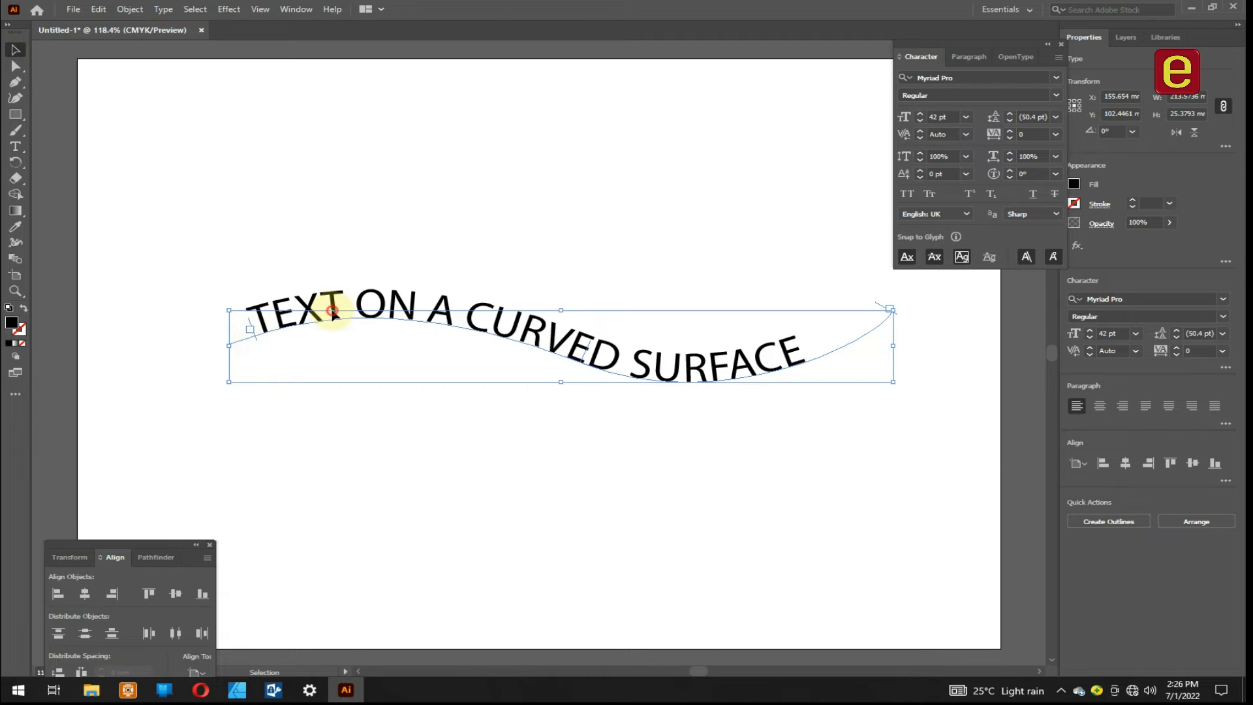
left_click(1222, 299)
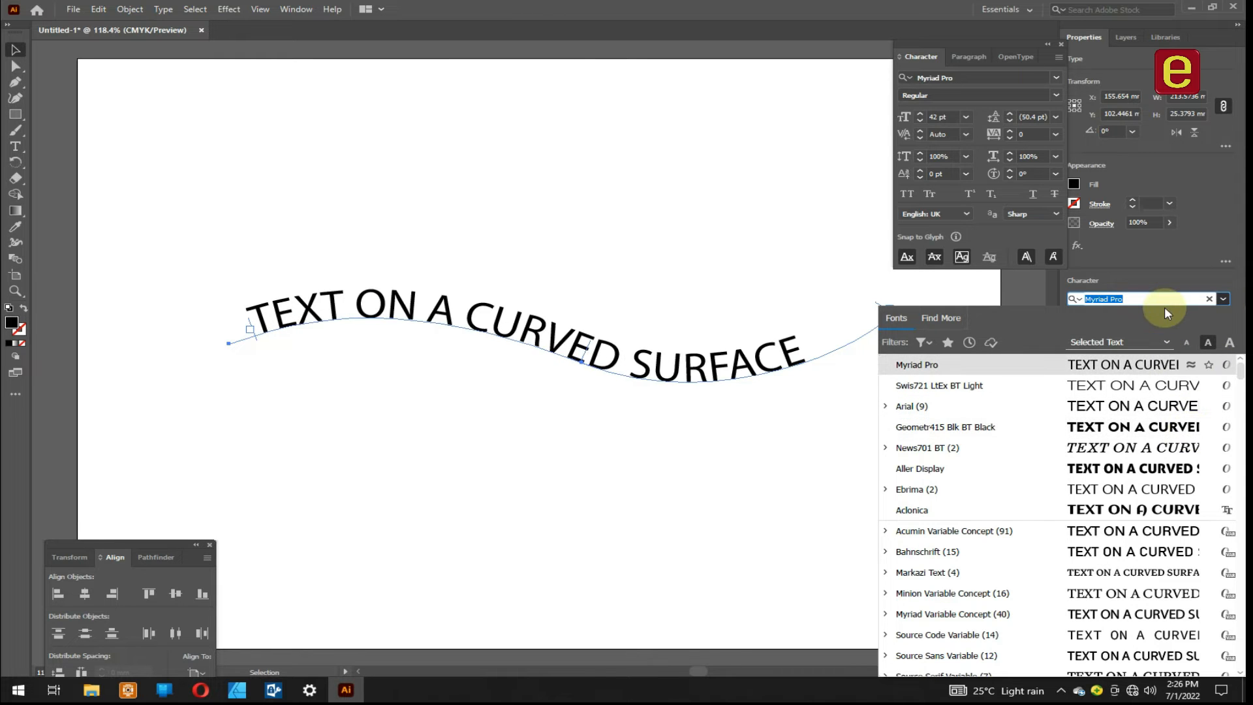
type("swi")
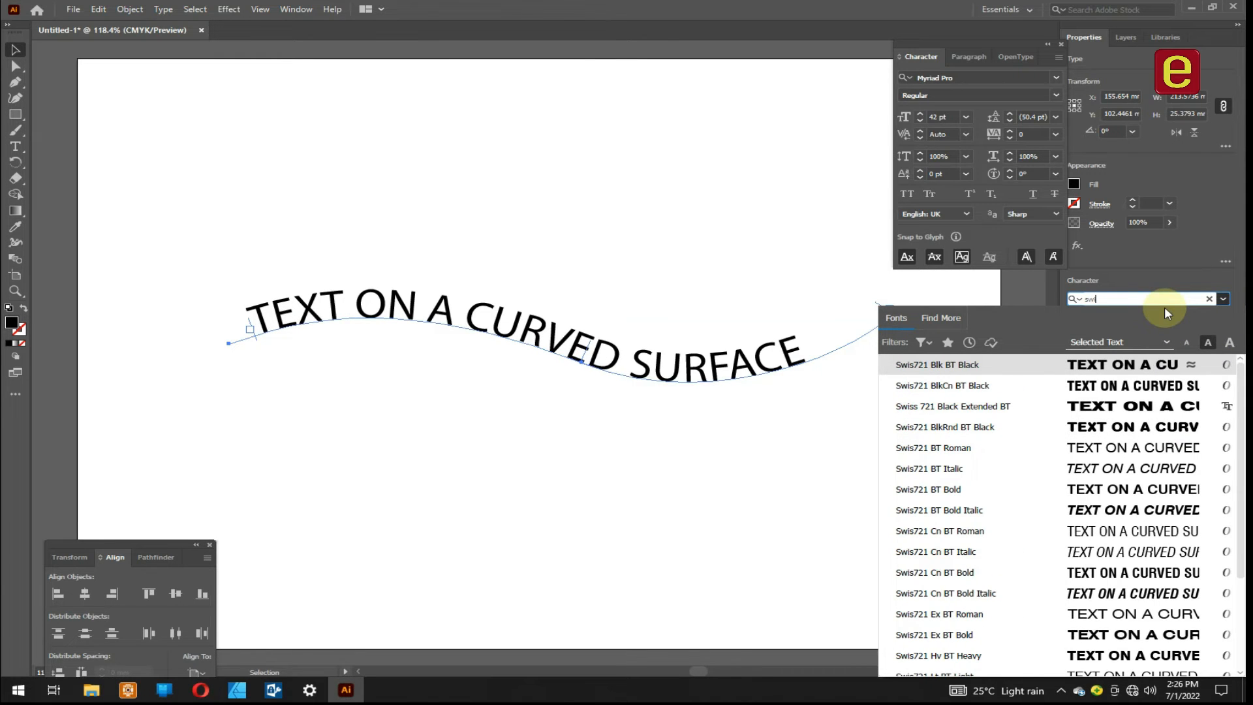
type("s")
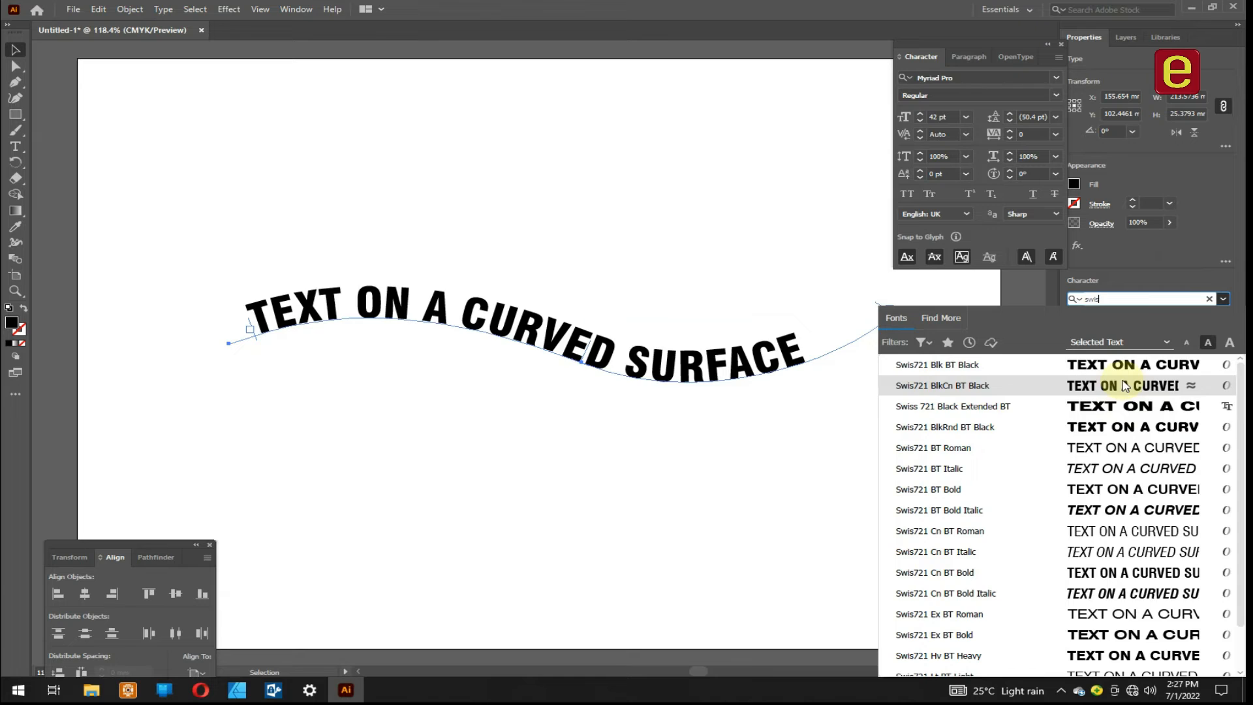
left_click(941, 385)
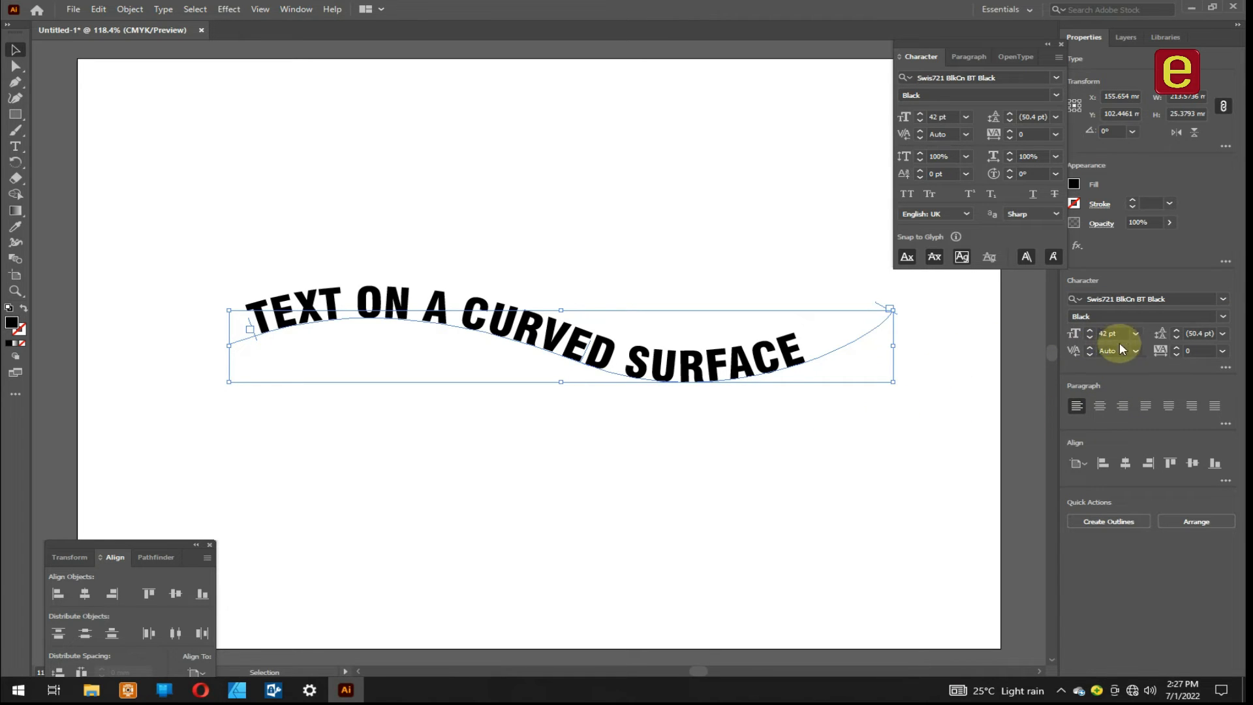
left_click(1075, 407)
left_click_drag(244, 342, 217, 352)
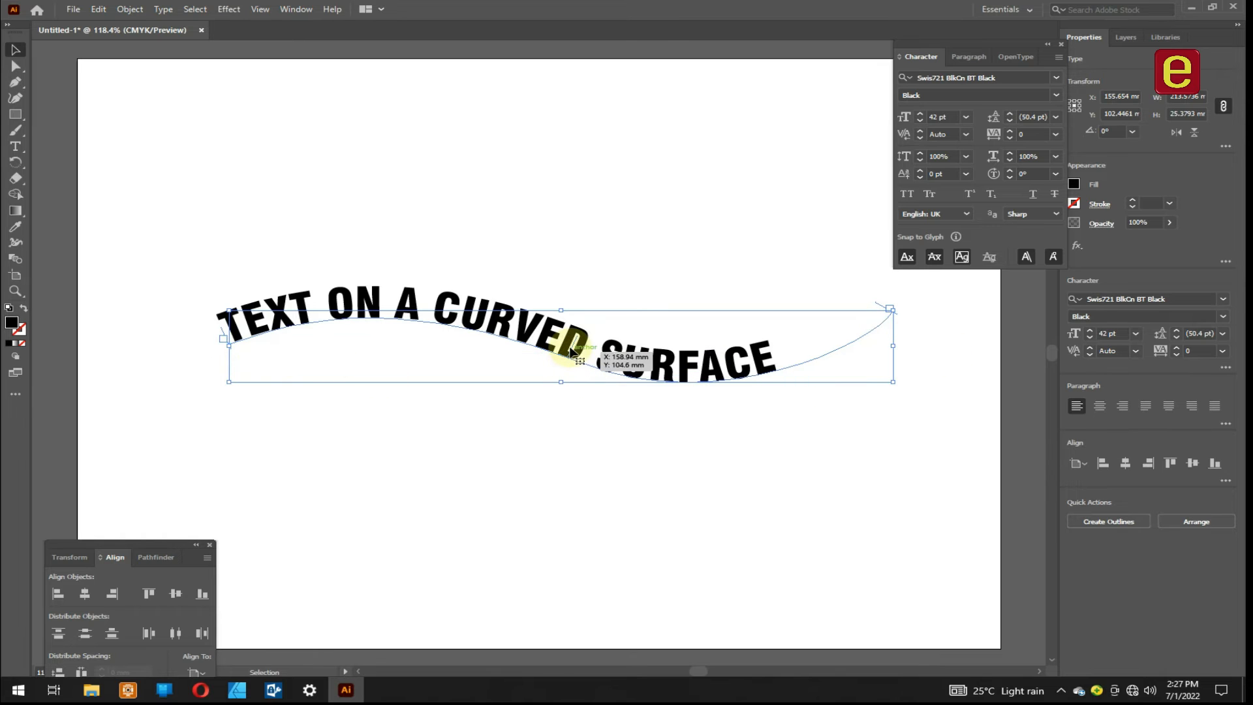
- Nudge the curved text down and to the right, and try flipping it to the underside of the path
left_click_drag(581, 346, 607, 381)
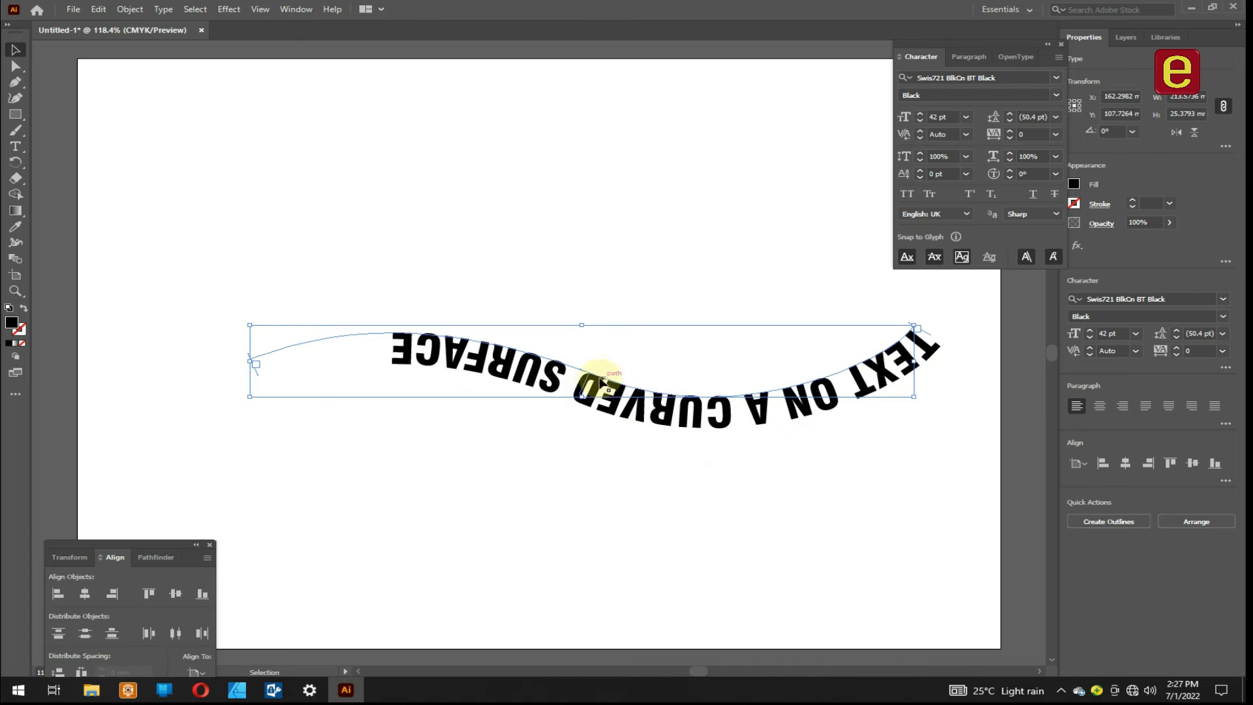
left_click_drag(595, 378, 589, 360)
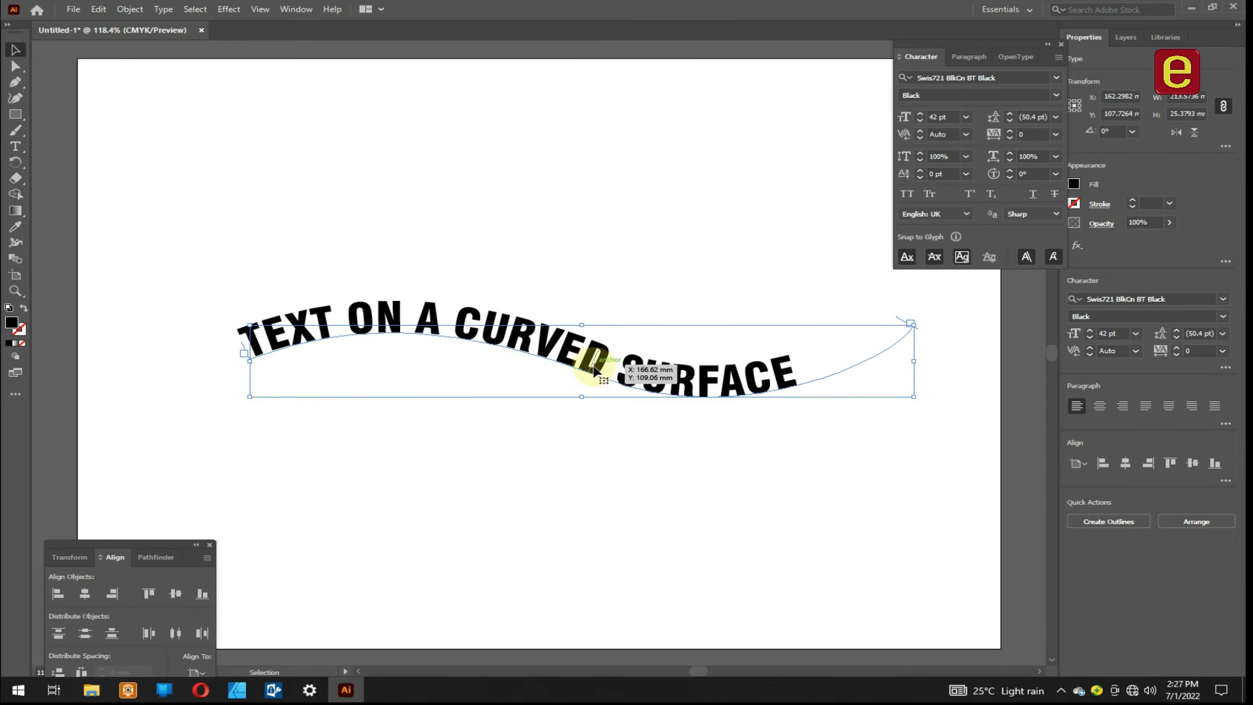
left_click_drag(590, 373, 637, 511)
key("ctrl+z")
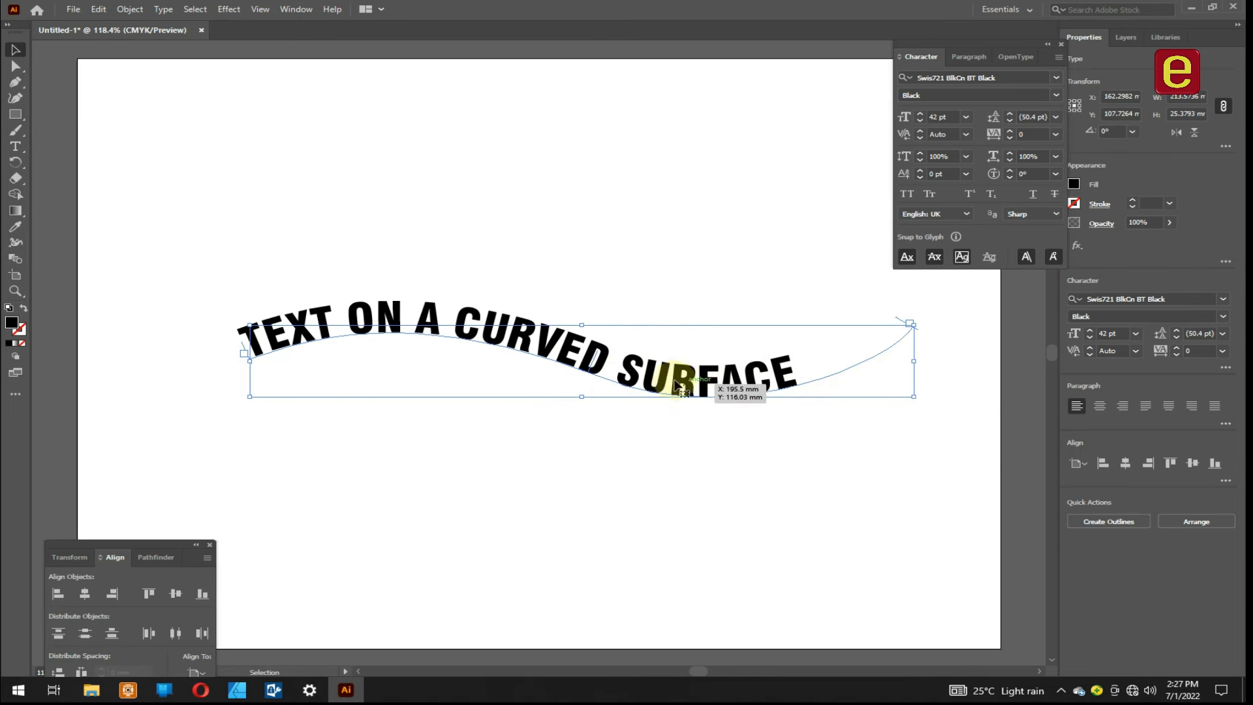
- Centre-align the text on the curve and set its leading to 55 pt
left_click(1100, 406)
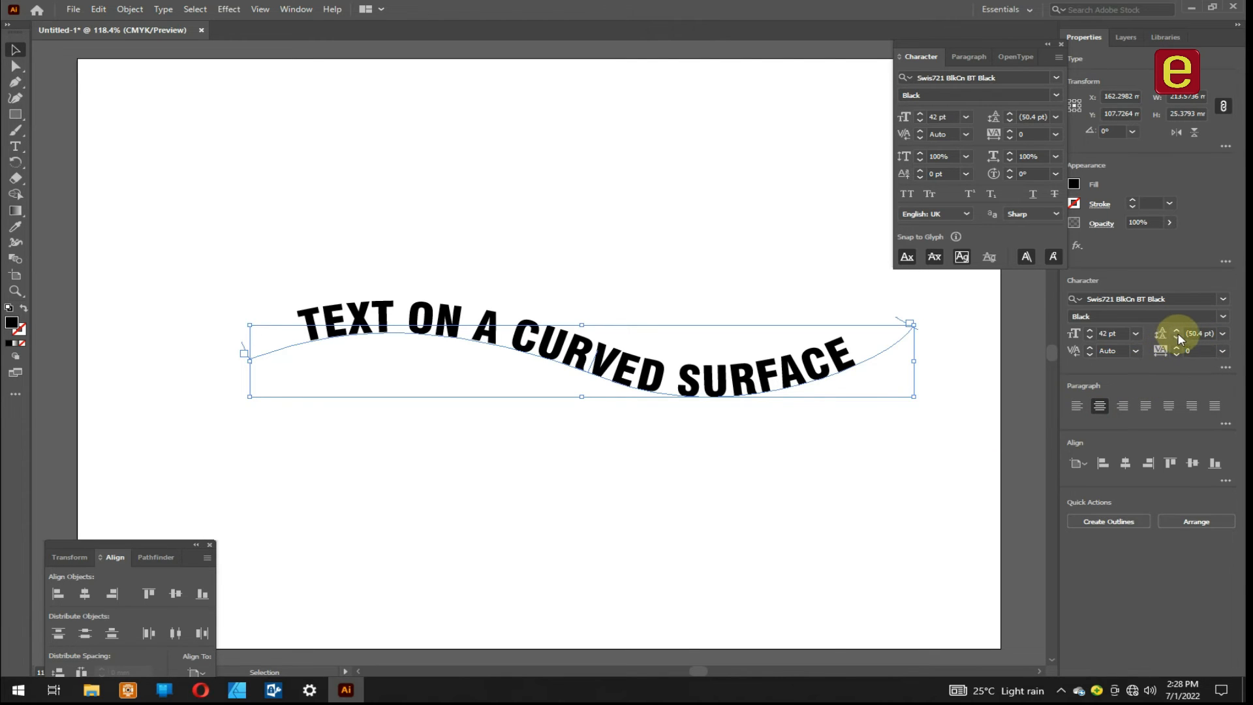
left_click(1199, 333)
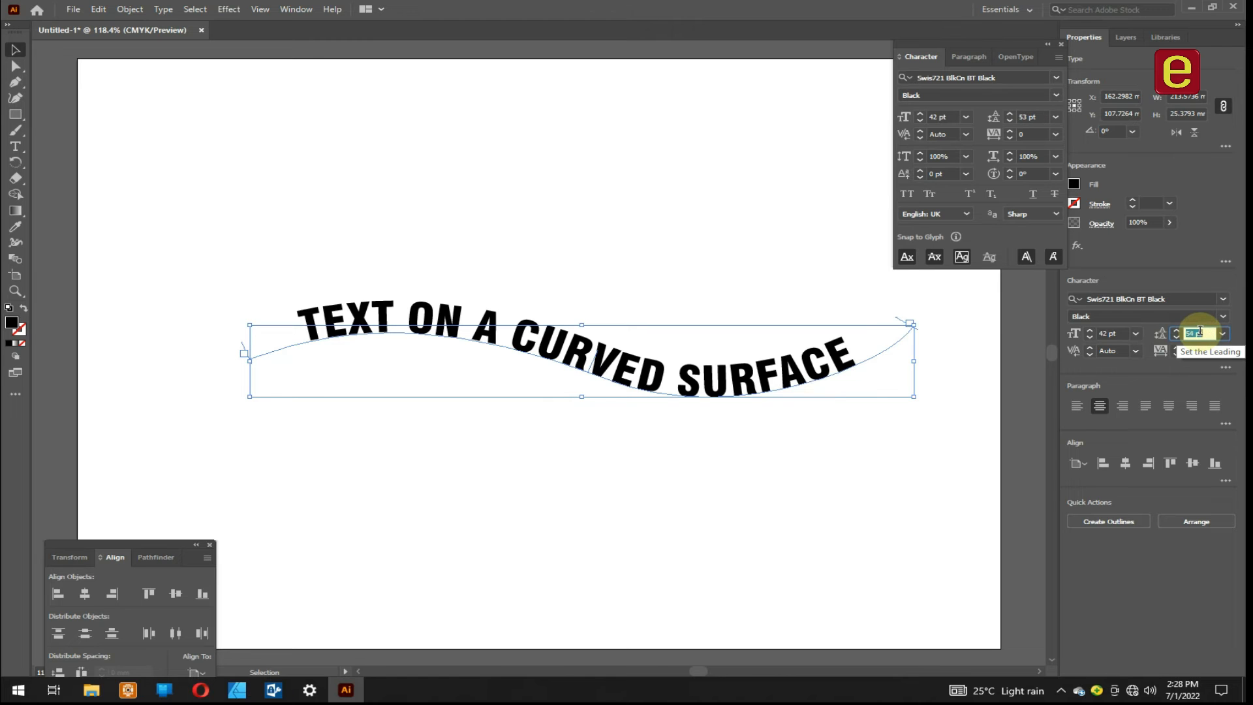
key("Up")
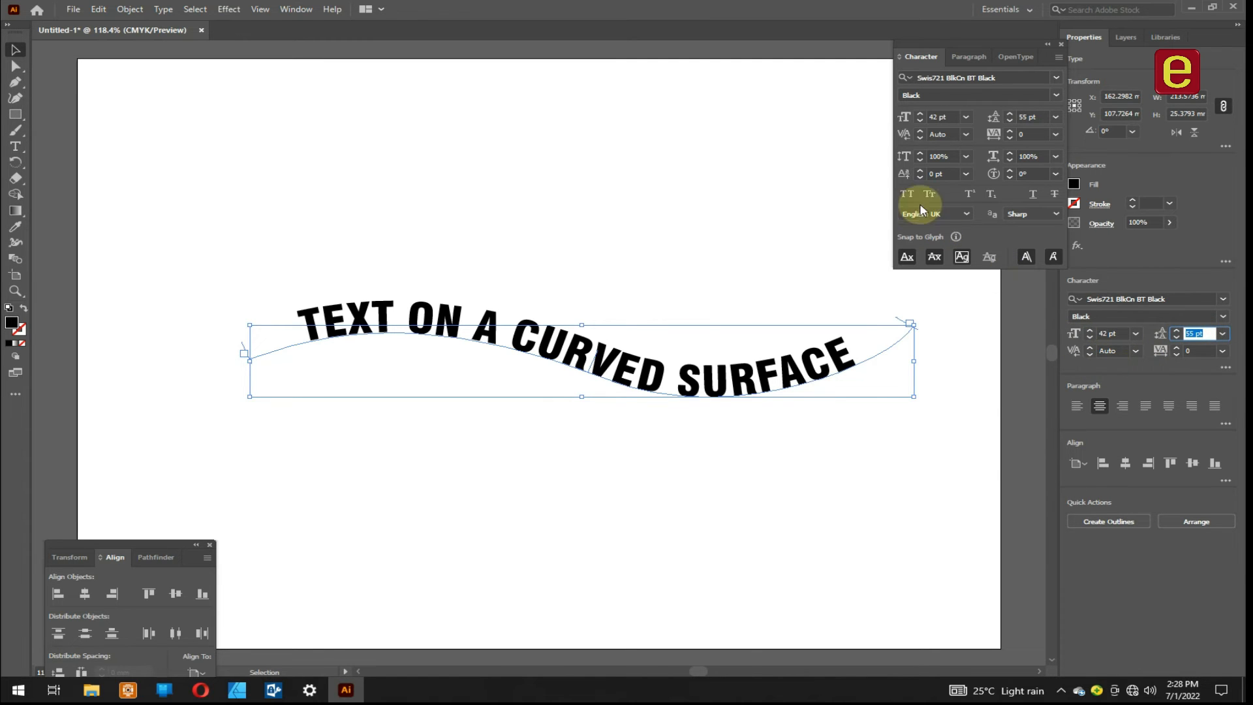
- Try lowering the text's baseline shift until the letters hang below the path, and raise it back onto the curve
left_click(937, 172)
key("Down")
key("Down")
key("Down")
key("Down")
key("Down")
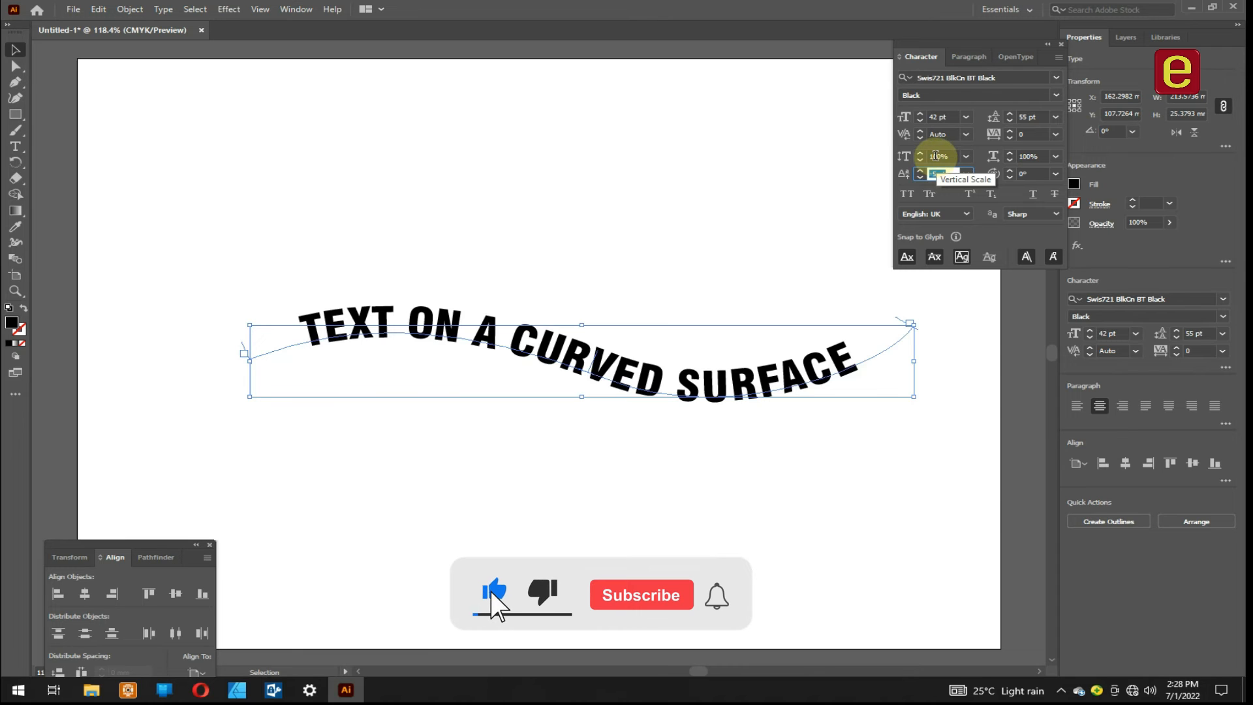
key("Down")
key("Down")
key("Down")
key("Down")
key("Down")
key("Down")
key("Down")
key("Down")
key("Down")
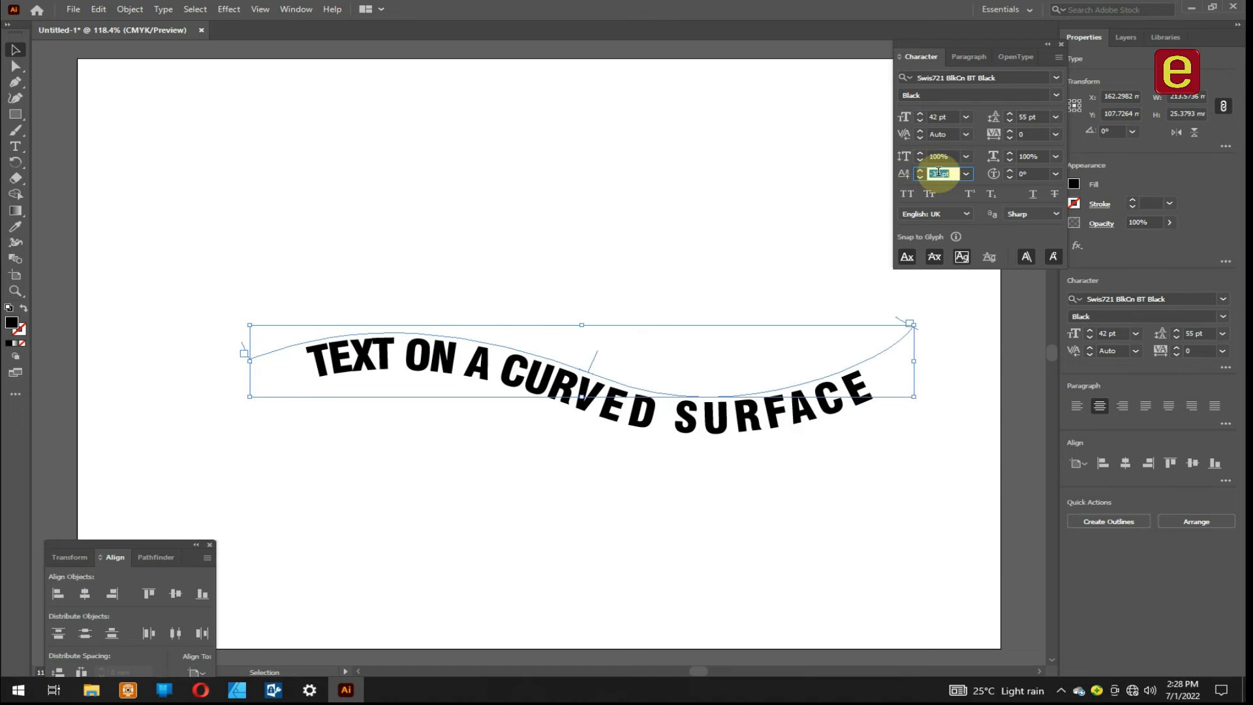
key("Up")
key("Up")
key("Up")
key("Up")
key("Up")
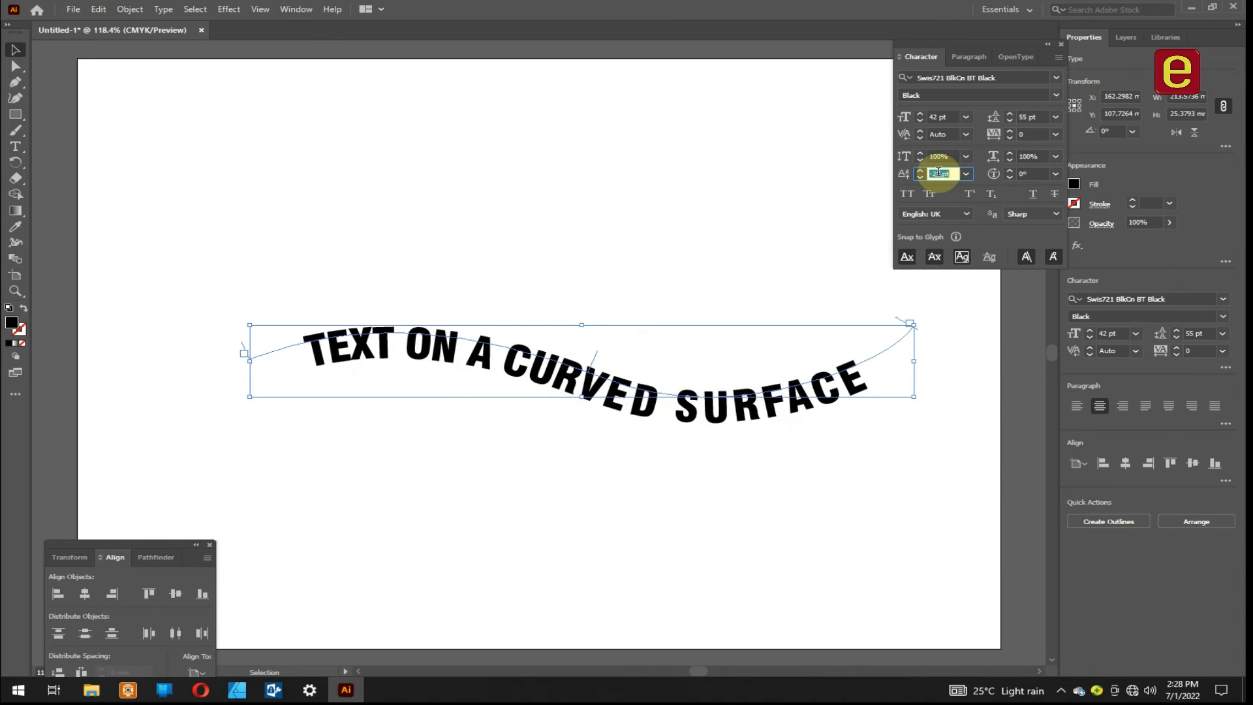
key("Up")
key("Up")
key("Up")
key("Up")
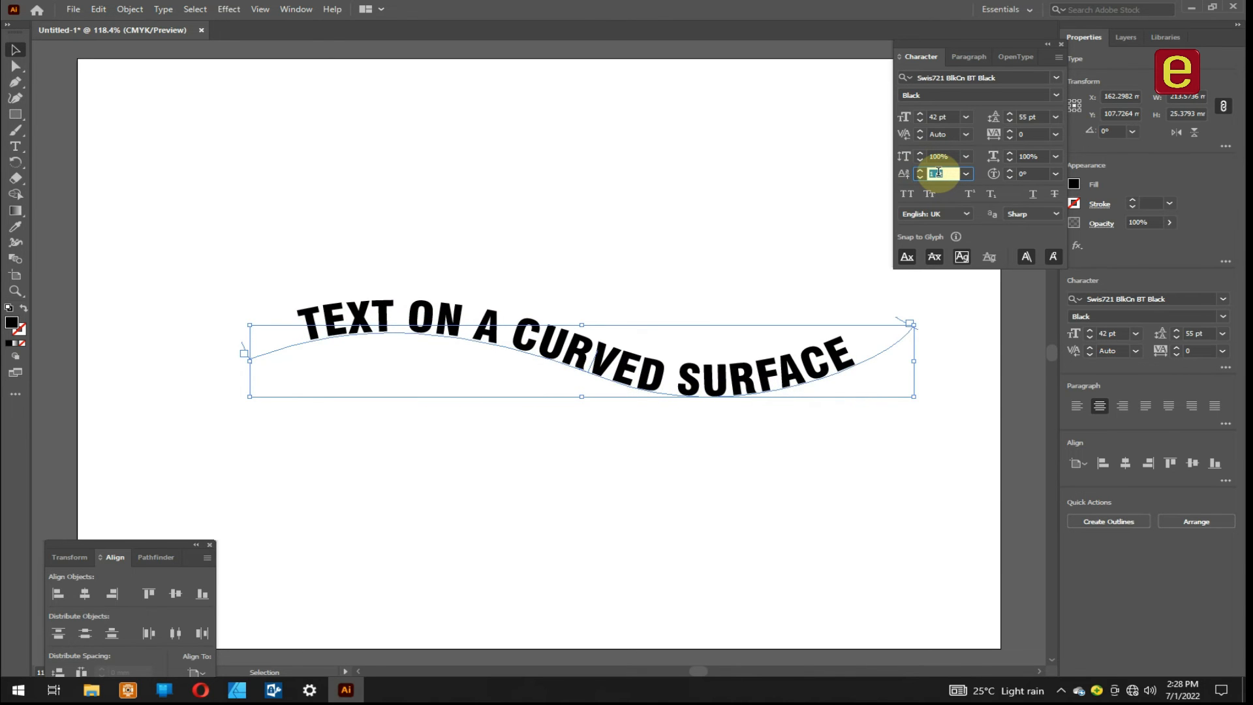
- Raise the curved text's baseline shift to 3 pt
key("Up")
key("Up")
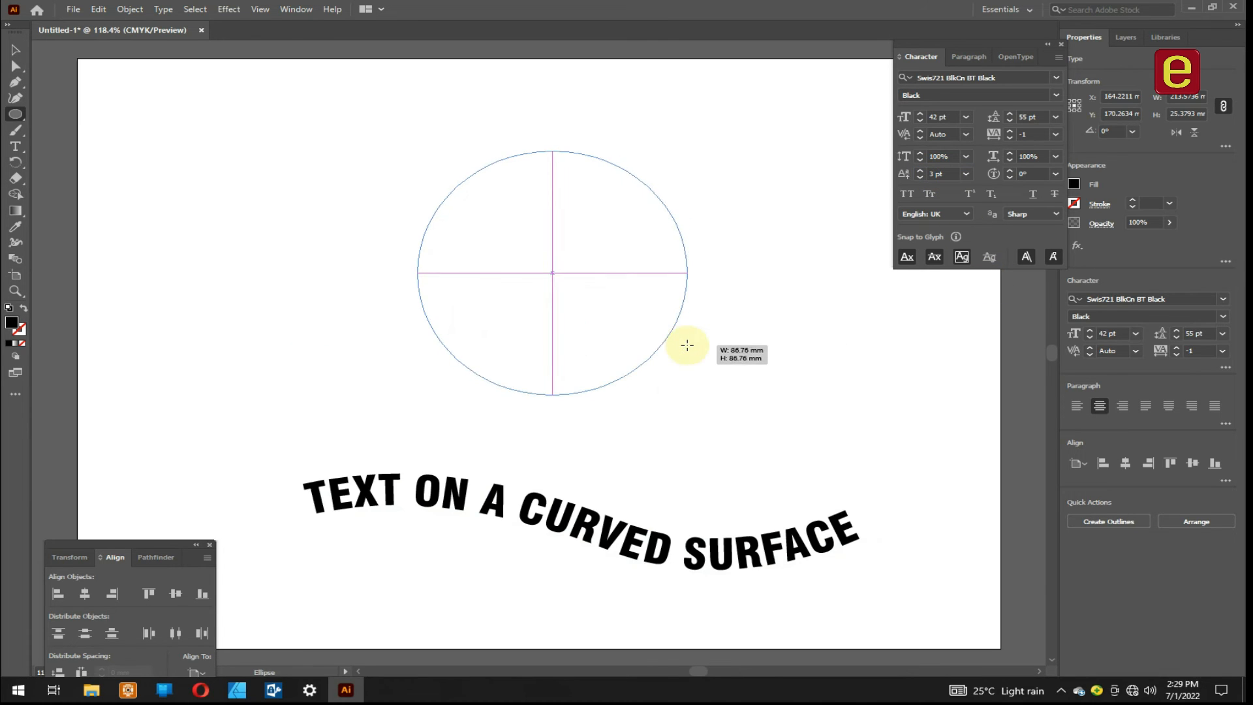
- Draw a circle about 87 mm in diameter above the curved text and swap its fill and stroke to leave only a black outline
left_click_drag(685, 341, 687, 345)
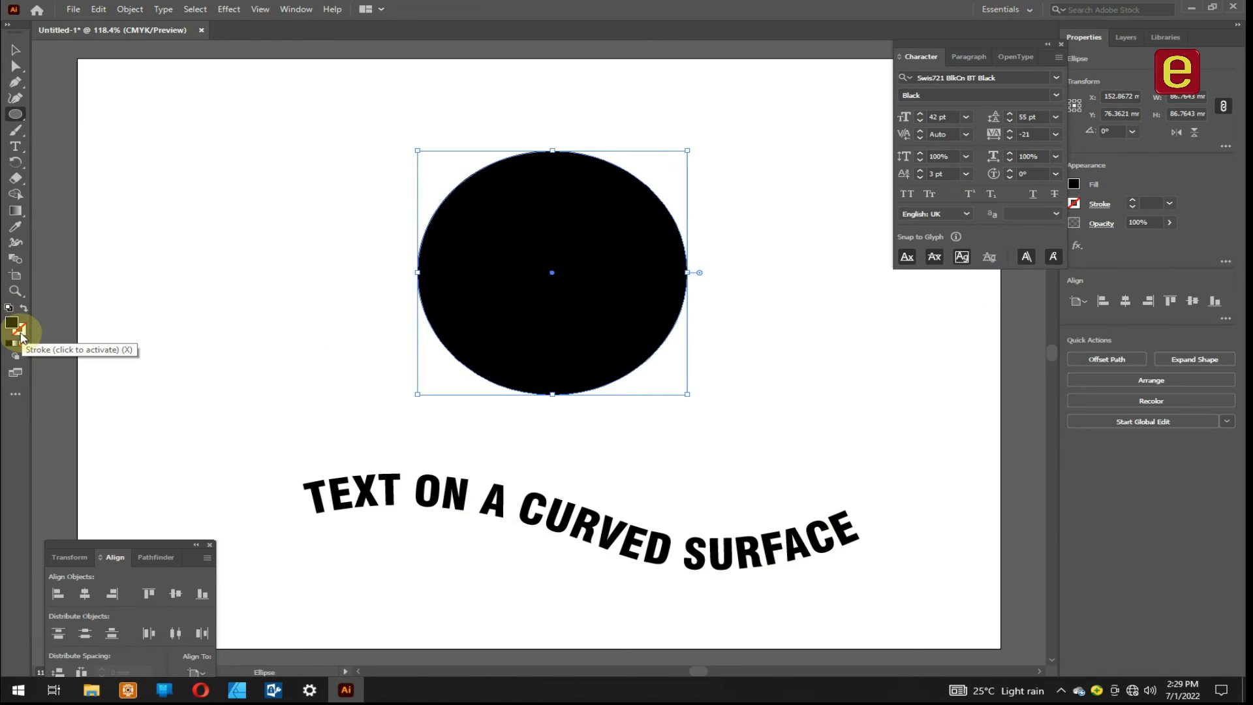
key("shift+x")
left_click(14, 50)
left_click(378, 264)
left_click(418, 271)
left_click(15, 146)
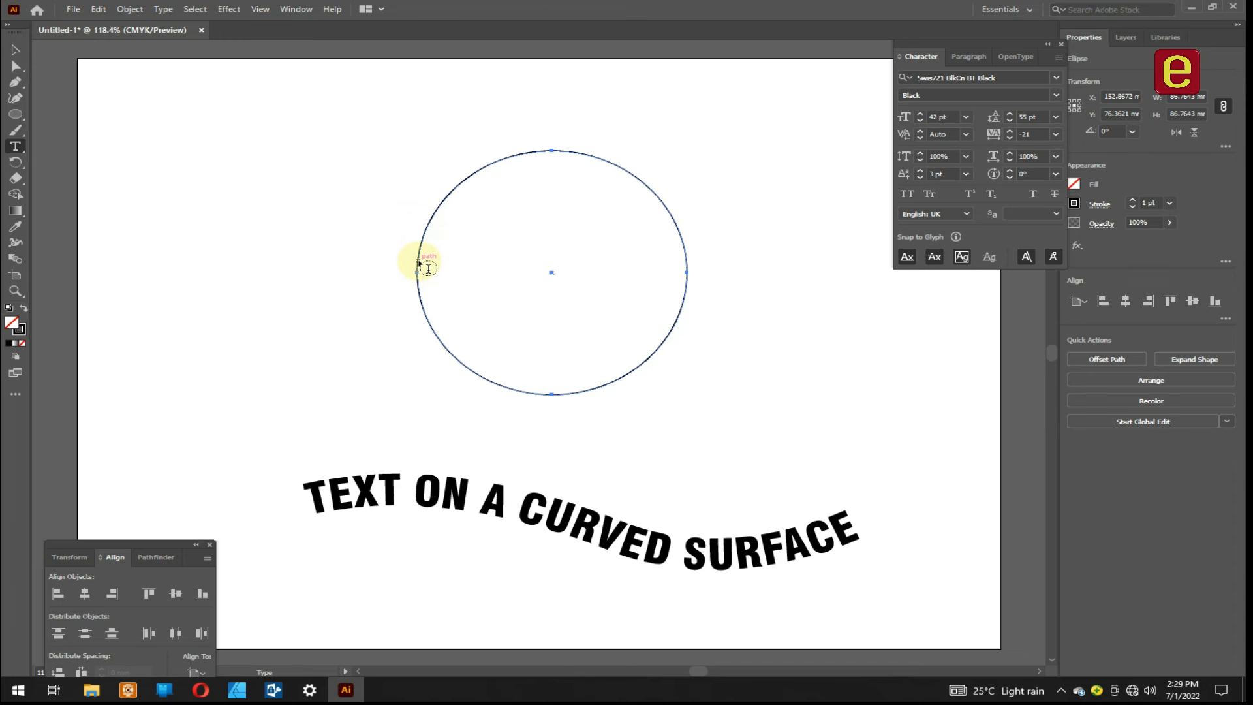
left_click(14, 50)
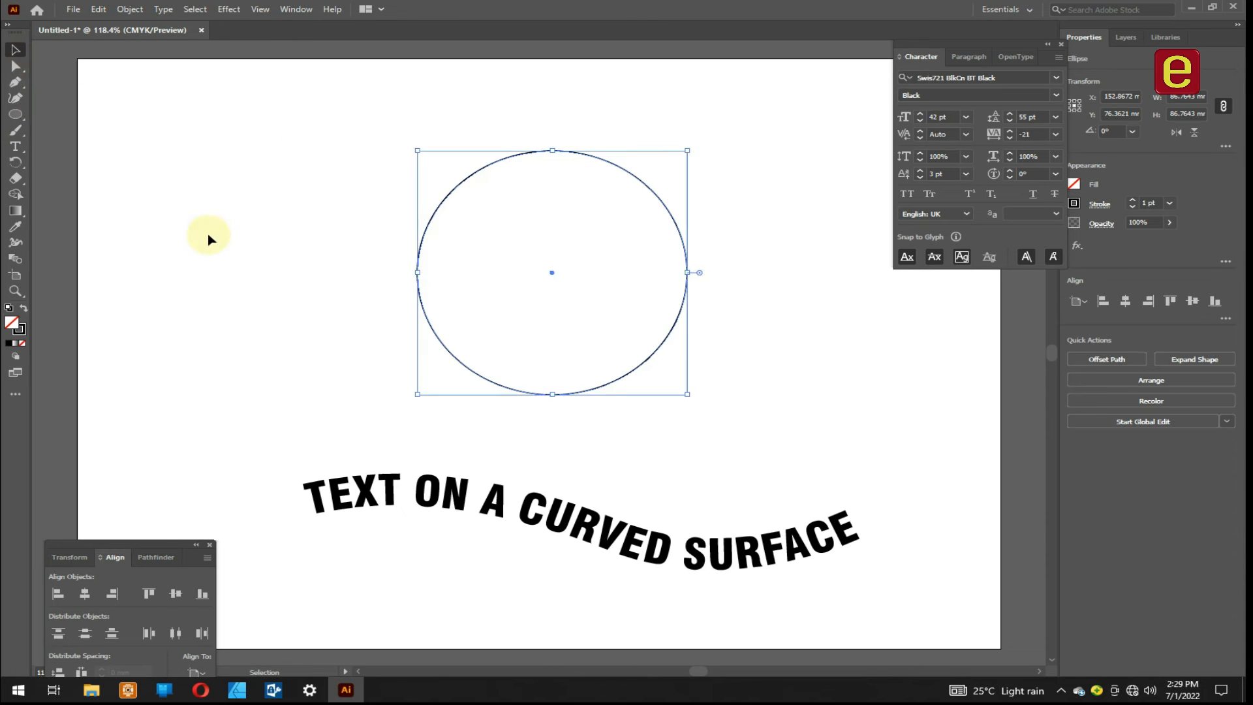
left_click(209, 239)
- Trace the upper half of the circle with the Pen tool as an open arc from its left side over the top to its right side
left_click(15, 82)
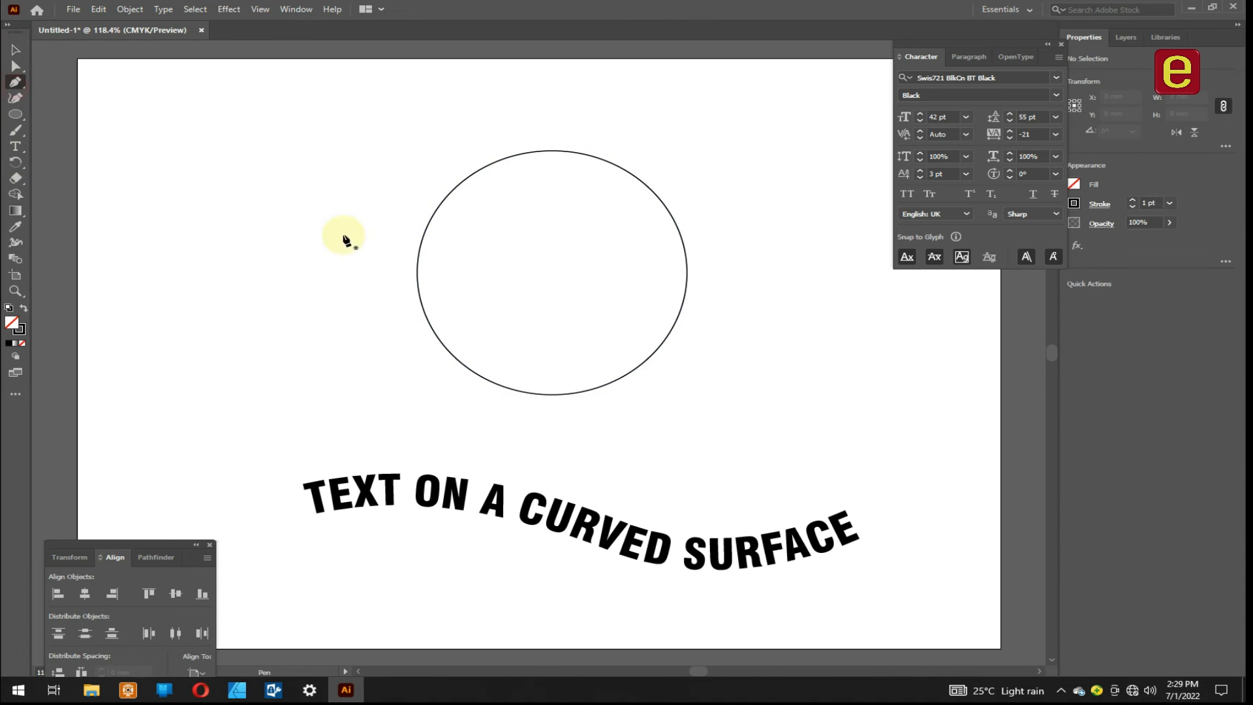
left_click_drag(418, 273, 418, 314)
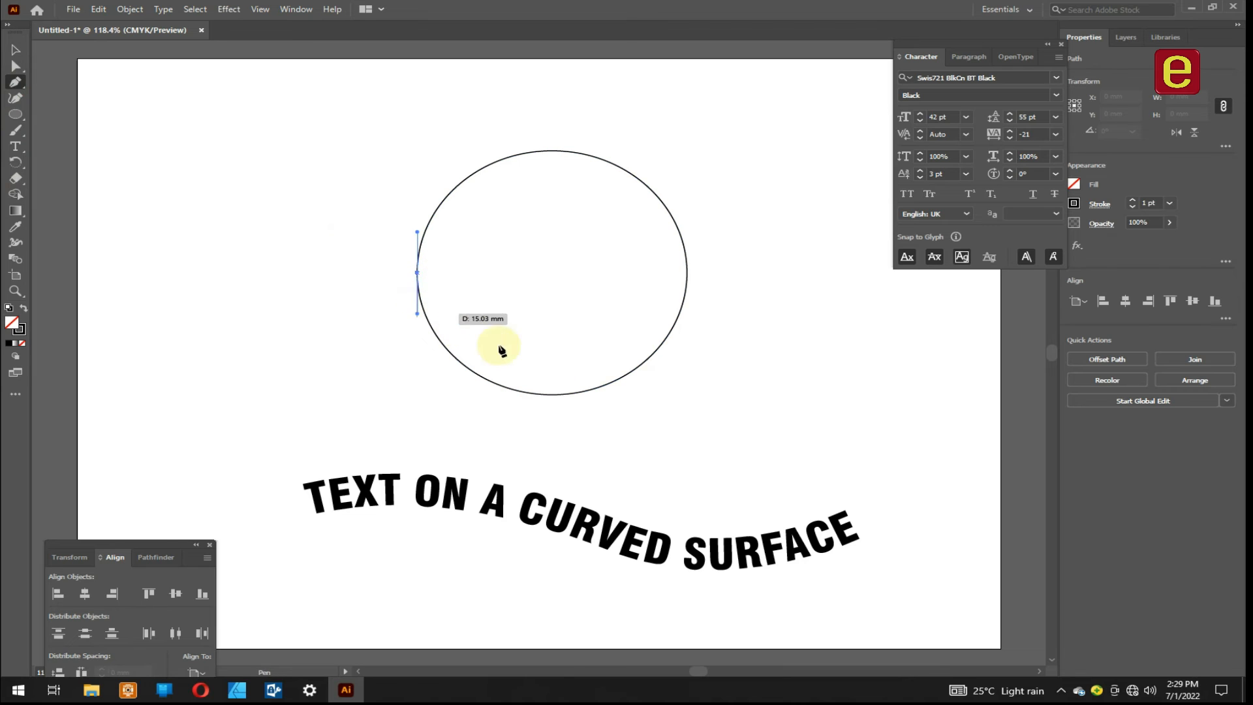
key("ctrl+z")
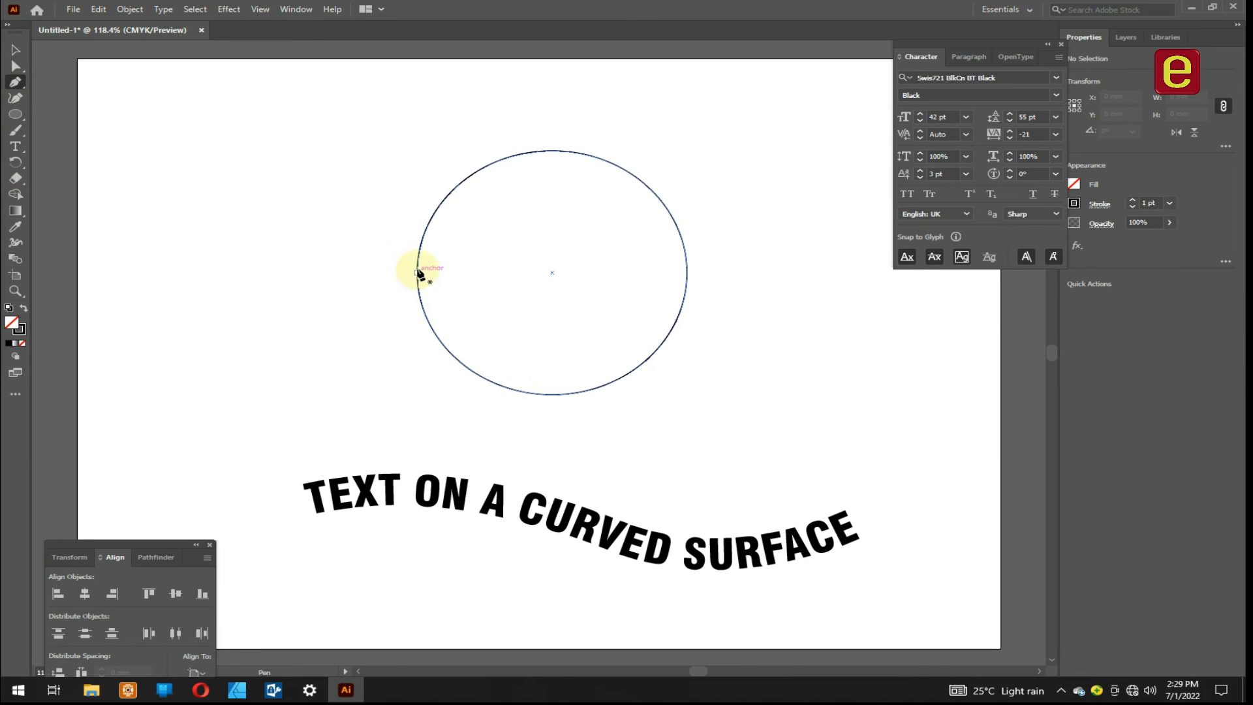
left_click_drag(417, 273, 417, 215)
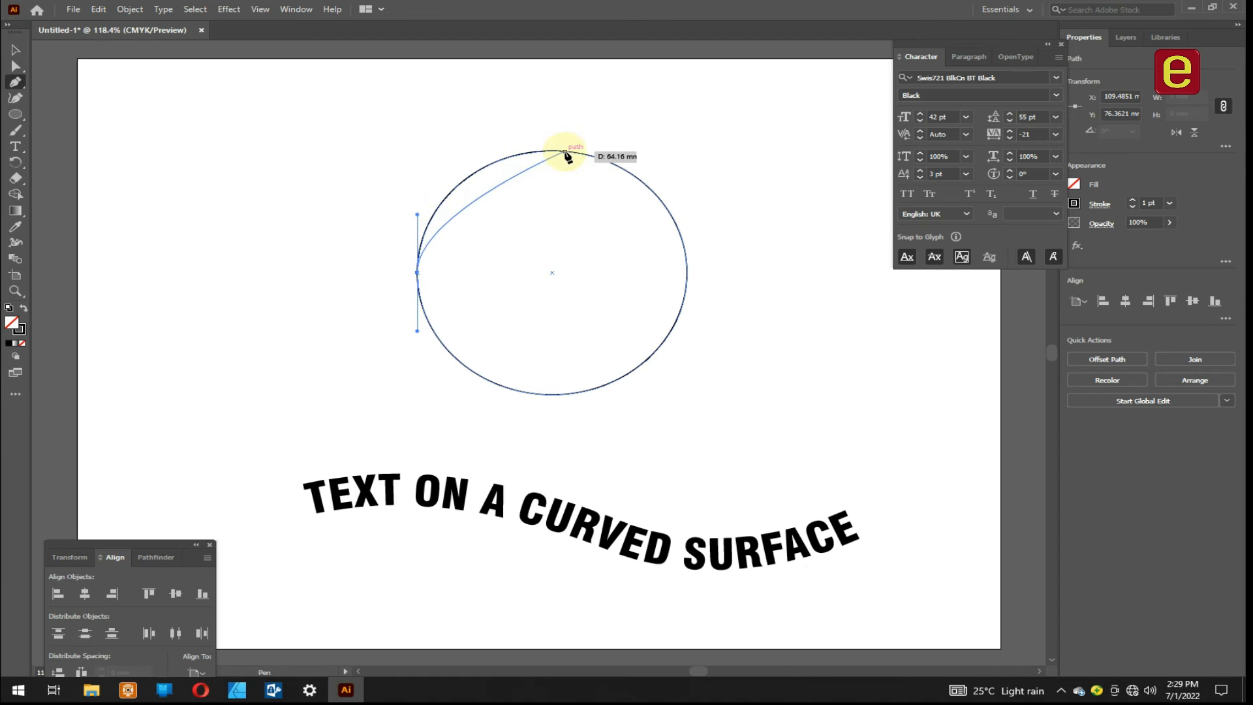
left_click_drag(553, 151, 634, 159)
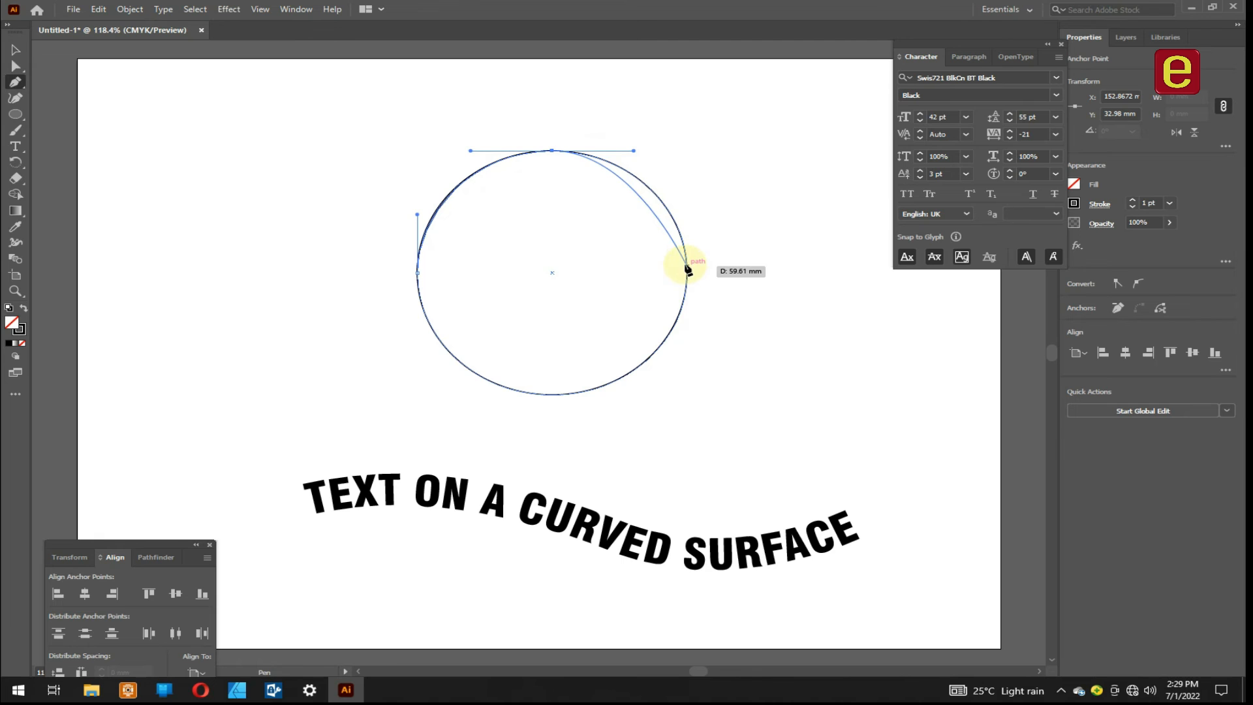
left_click_drag(687, 269, 688, 324)
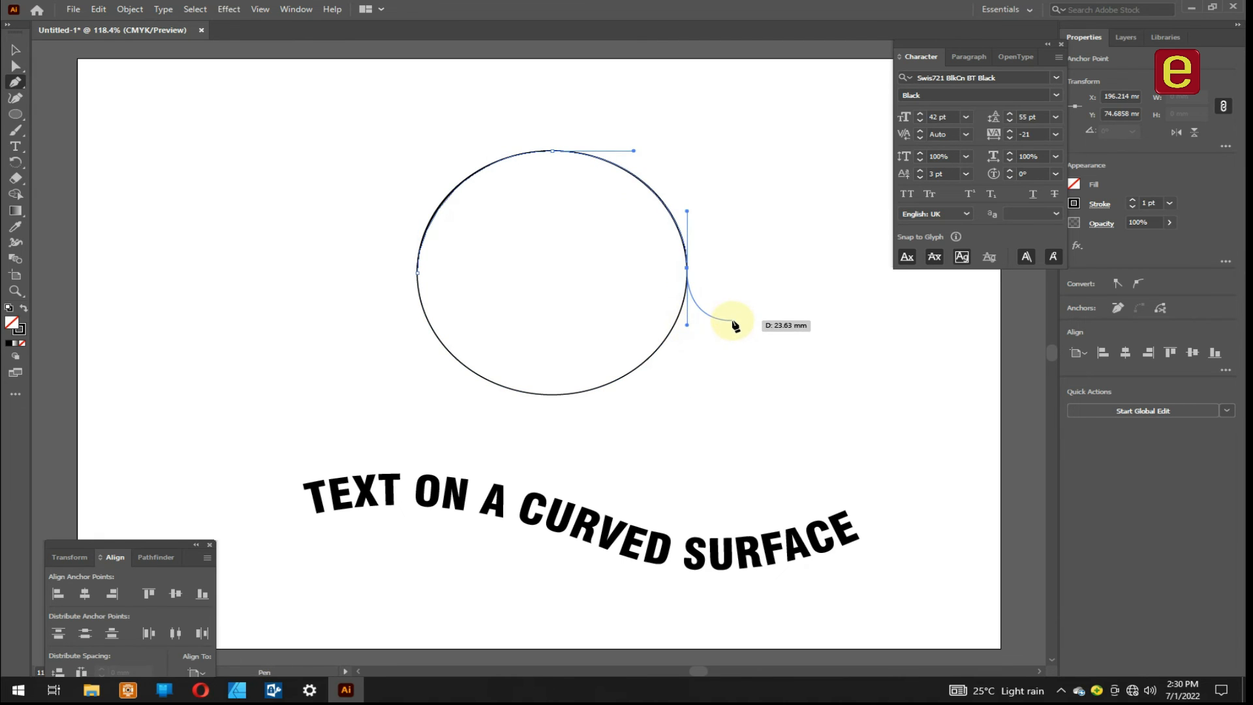
key("v")
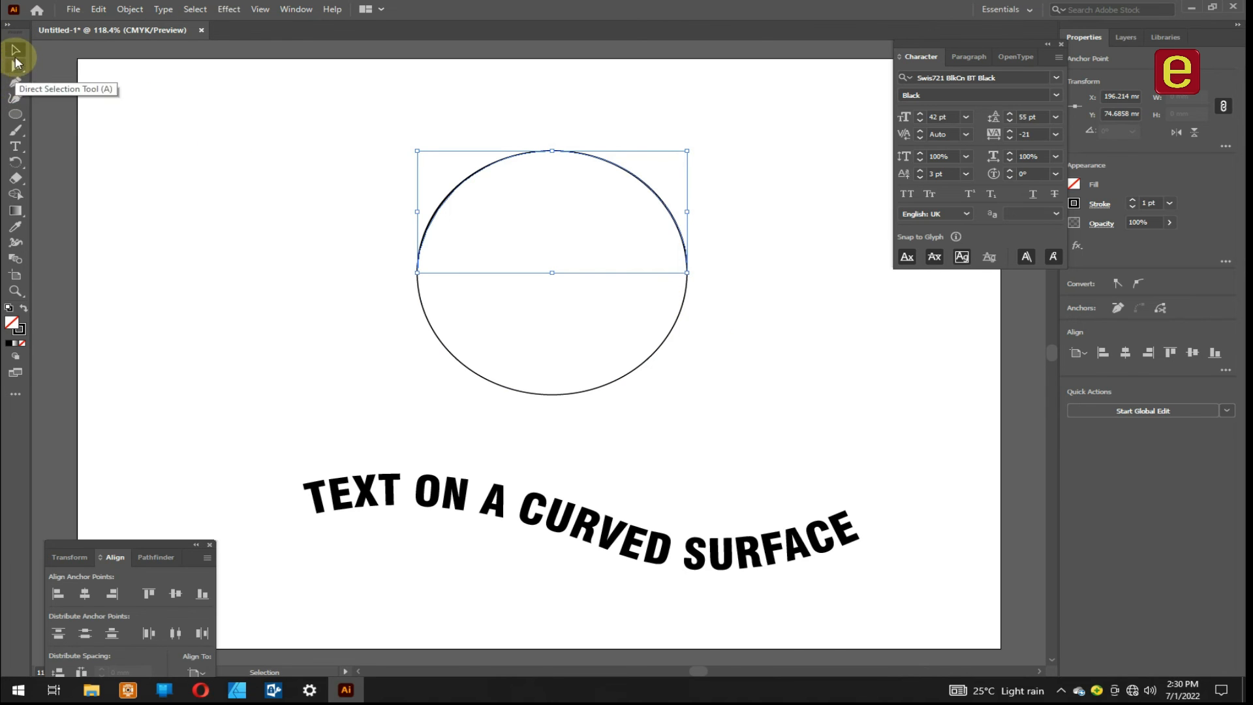
left_click(750, 314)
- Turn the traced upper arc into a type path starting at its left end
left_click(558, 152)
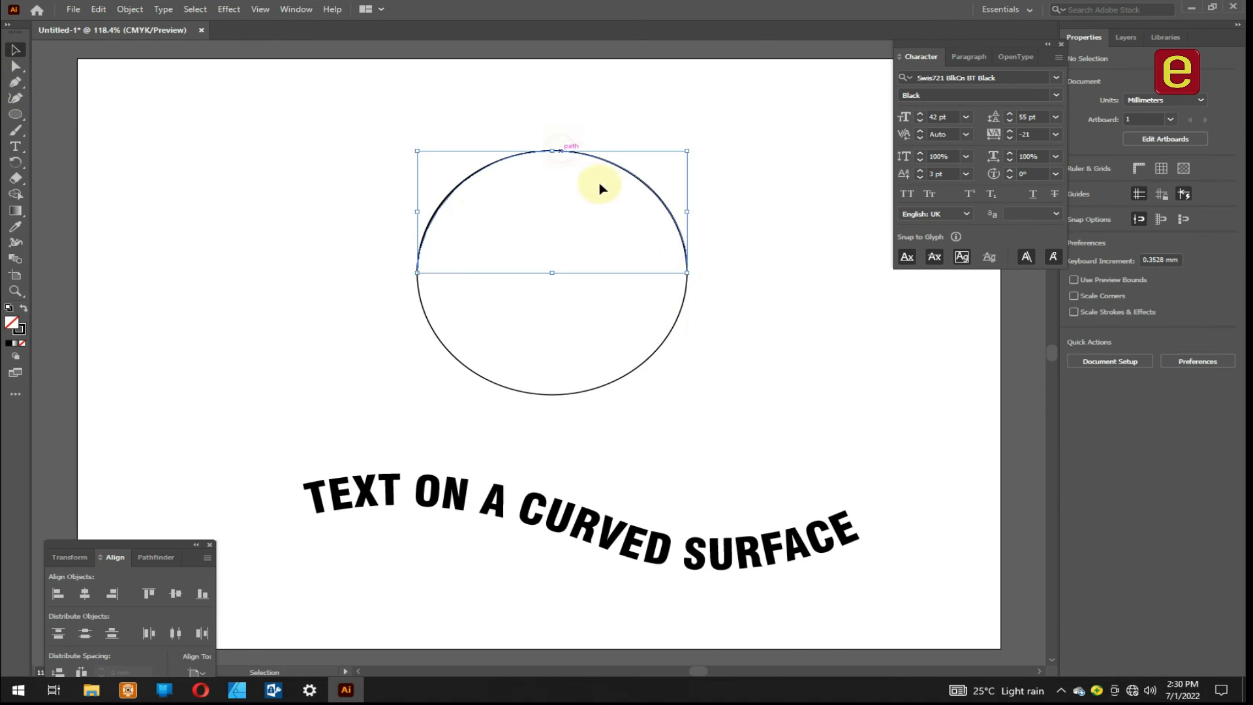
left_click(15, 146)
left_click(417, 264)
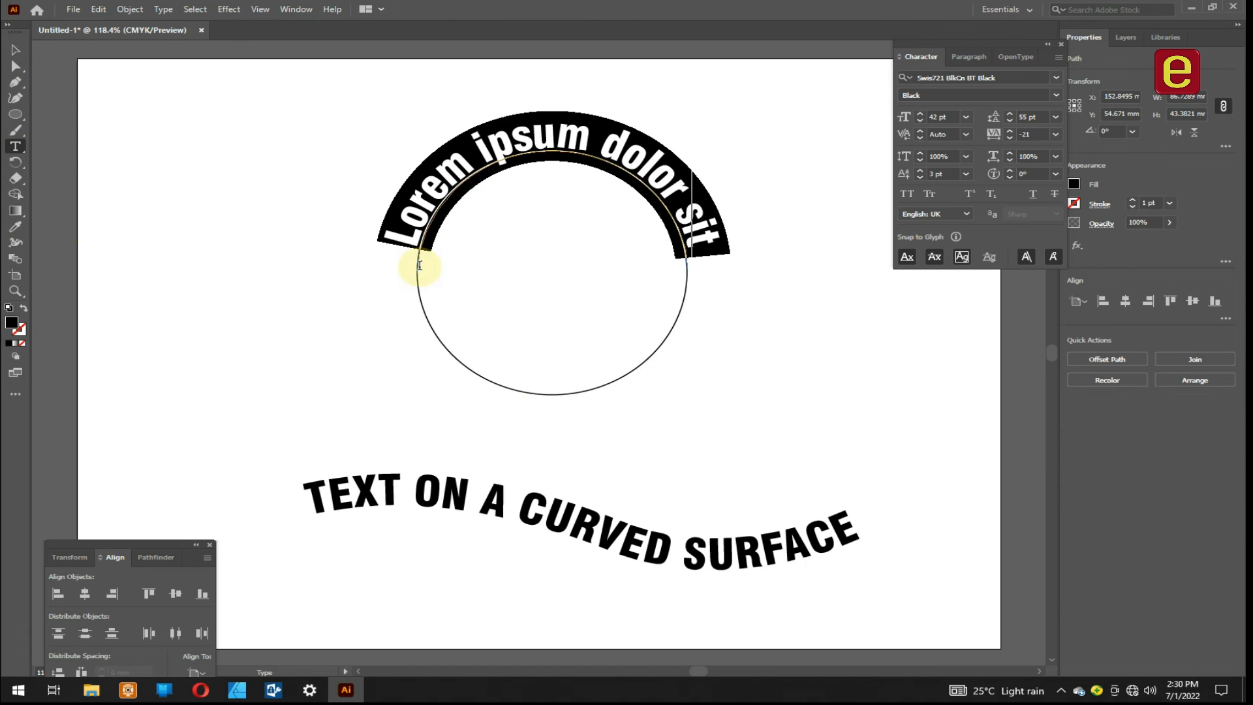
- Copy the wavy line's text "TEXT ON A CURVED SURFACE" and paste it over the placeholder text on the arc
triple_click(484, 499)
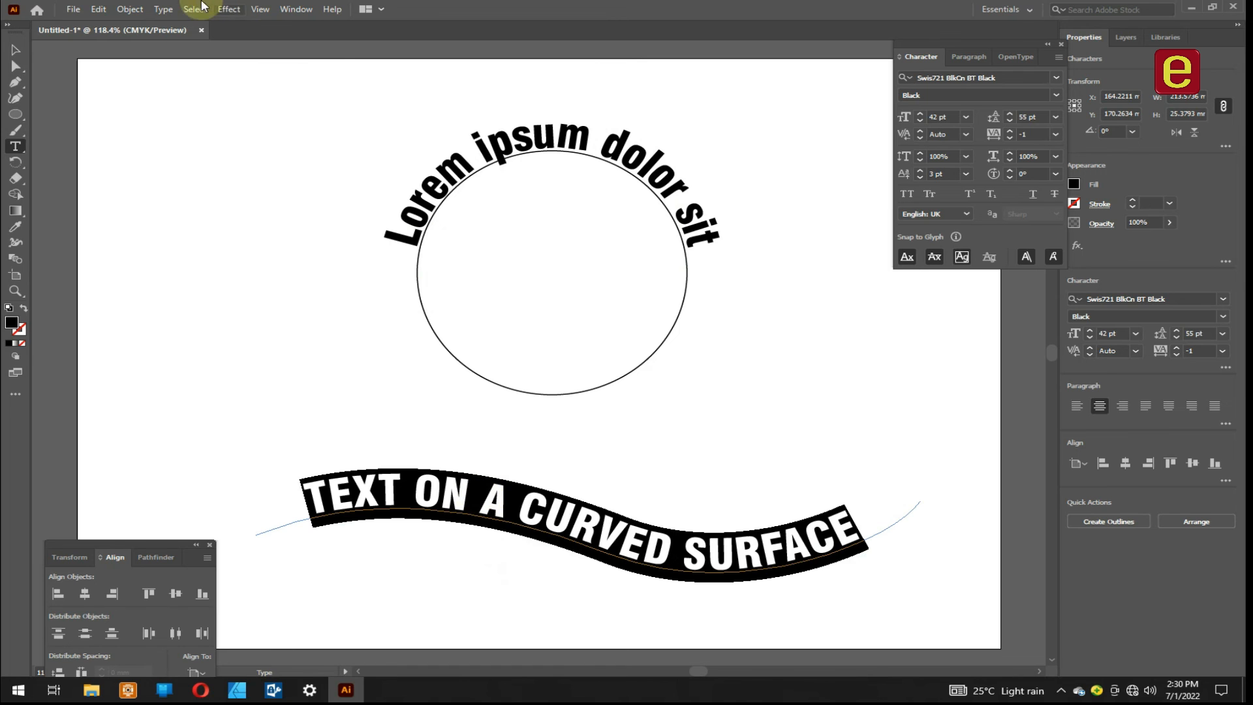
left_click(98, 9)
left_click(124, 73)
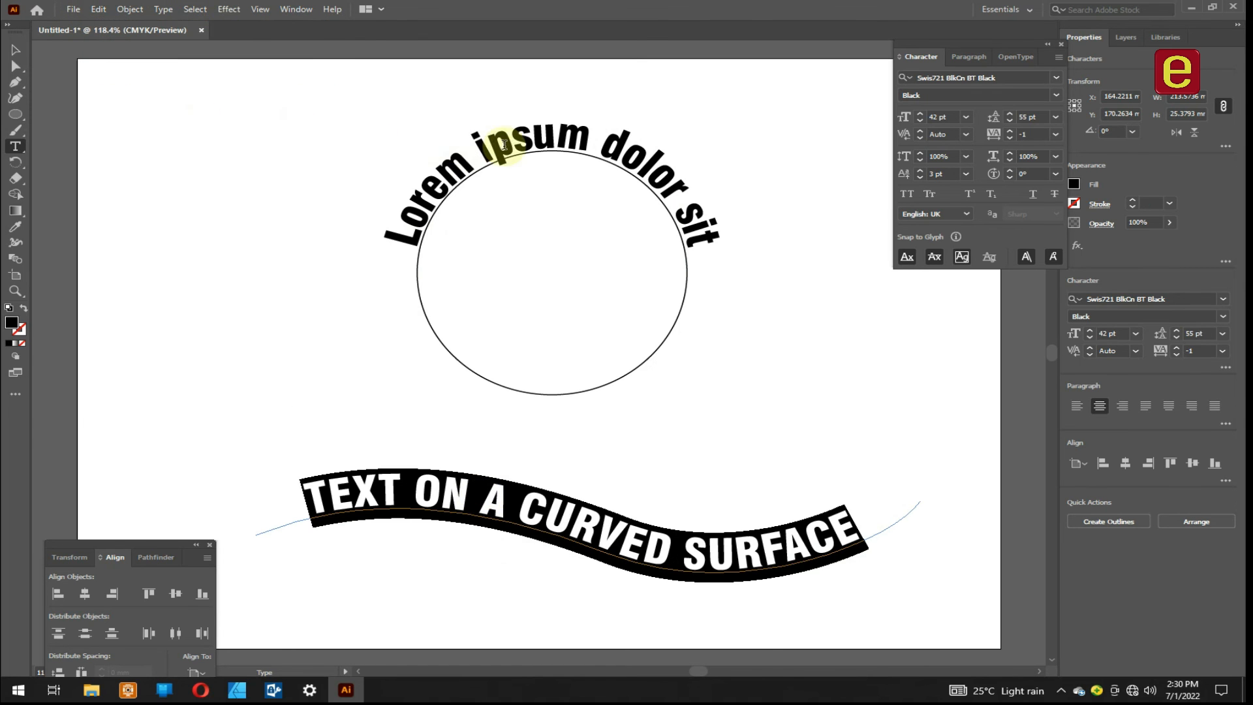
triple_click(515, 145)
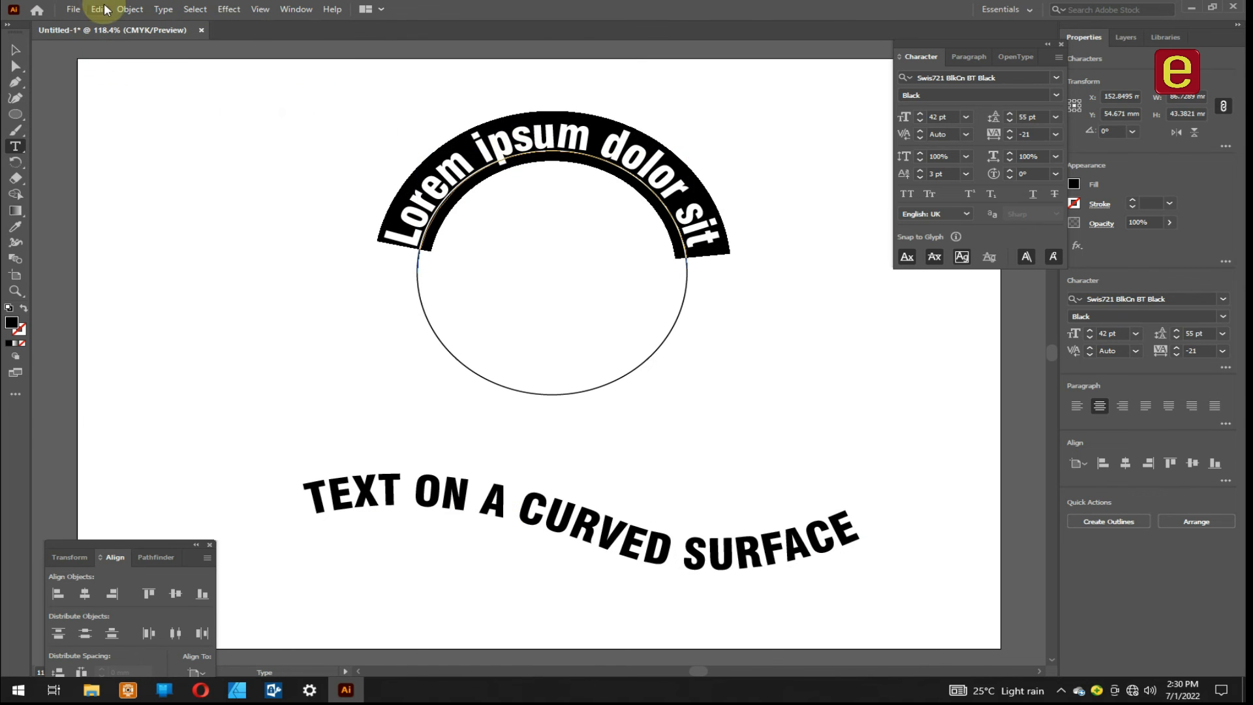
left_click(98, 10)
left_click(126, 87)
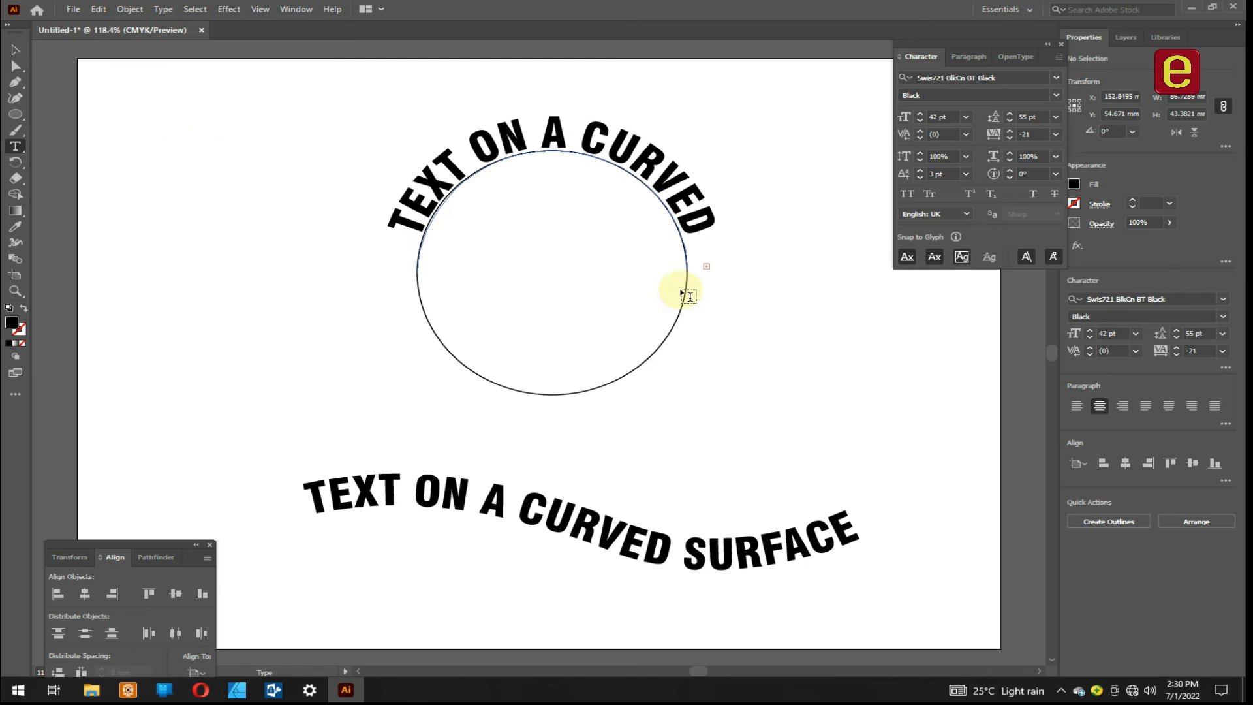
- Set the arched text's font size to 26 pt and its baseline shift to 10 pt
triple_click(707, 210)
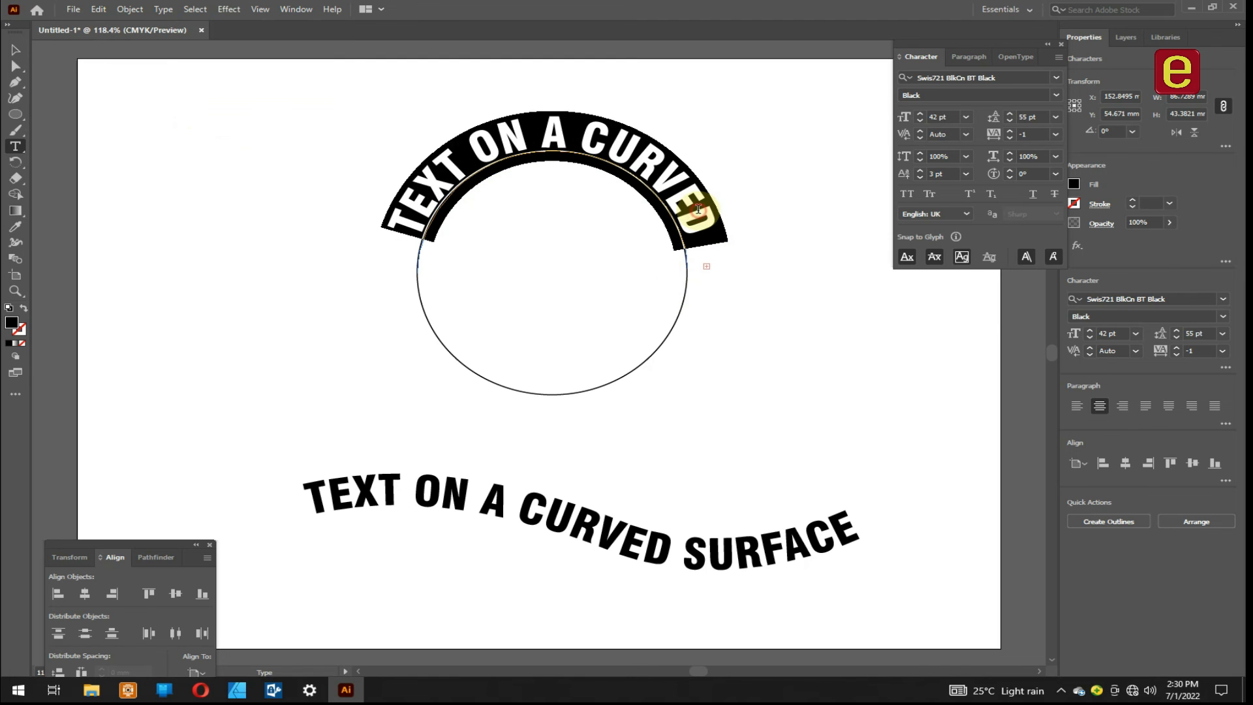
double_click(1106, 334)
type("30")
key("Return")
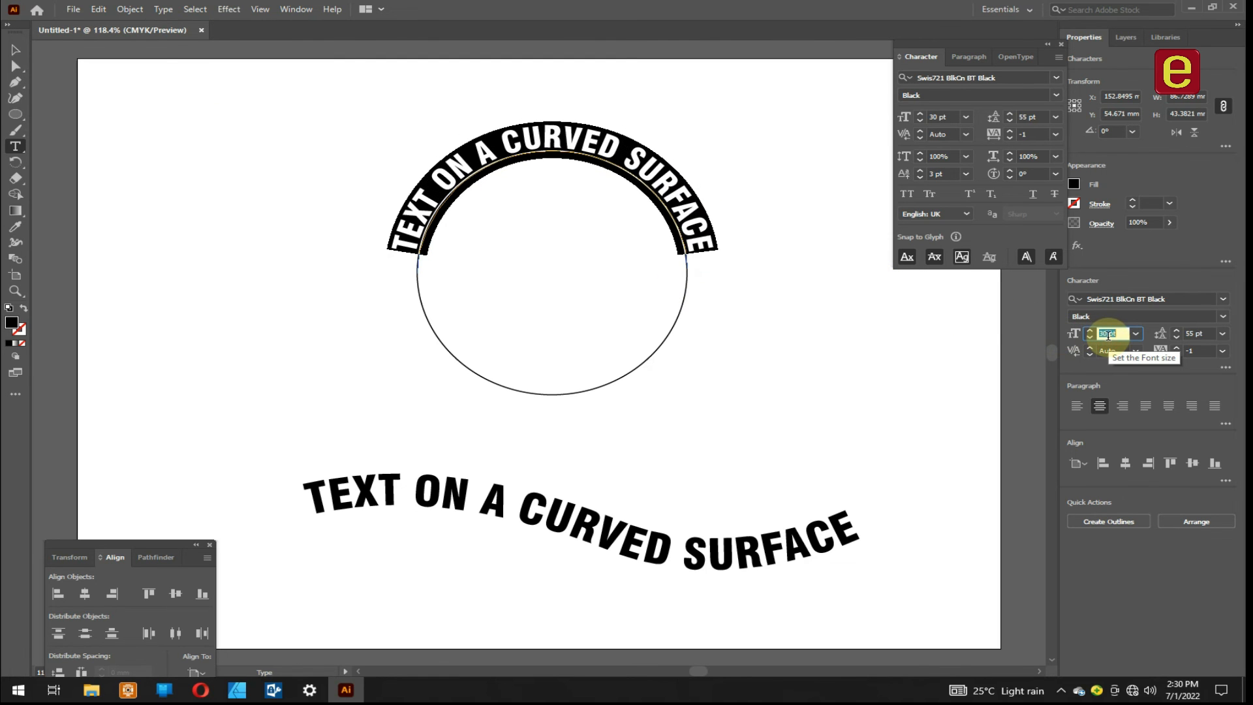
key("Down")
key("Down")
key("Down")
key("Down")
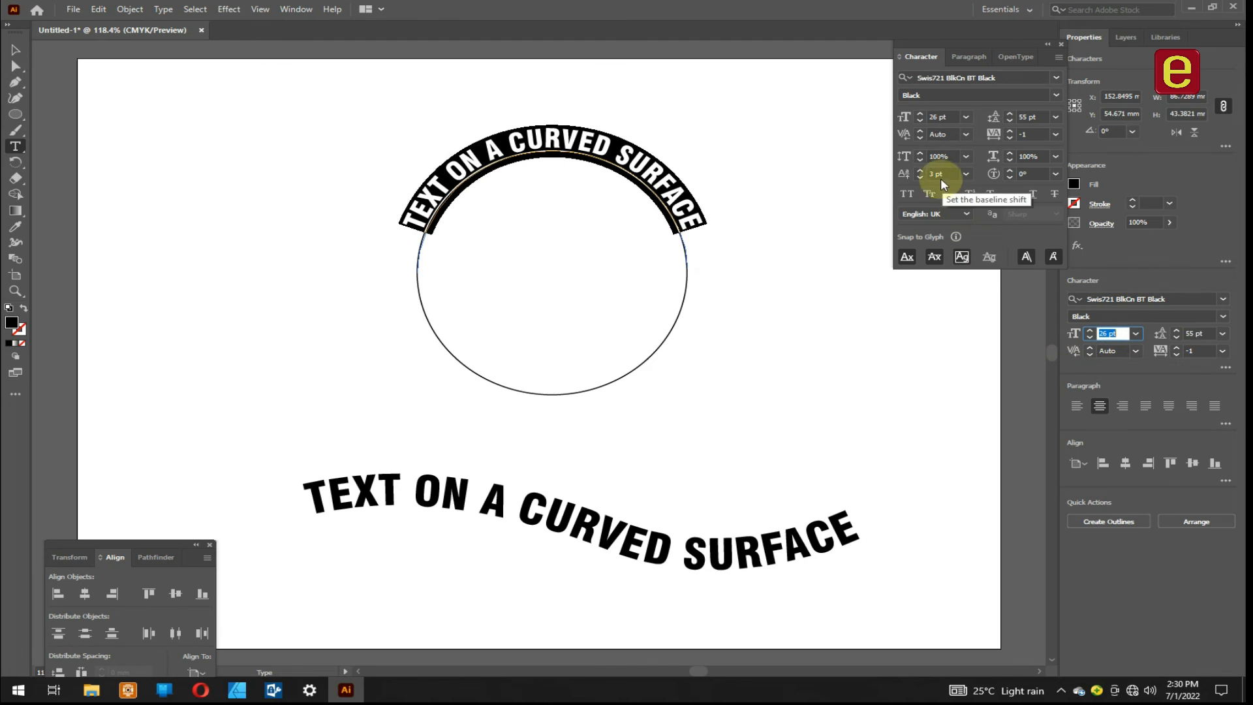
left_click(919, 170)
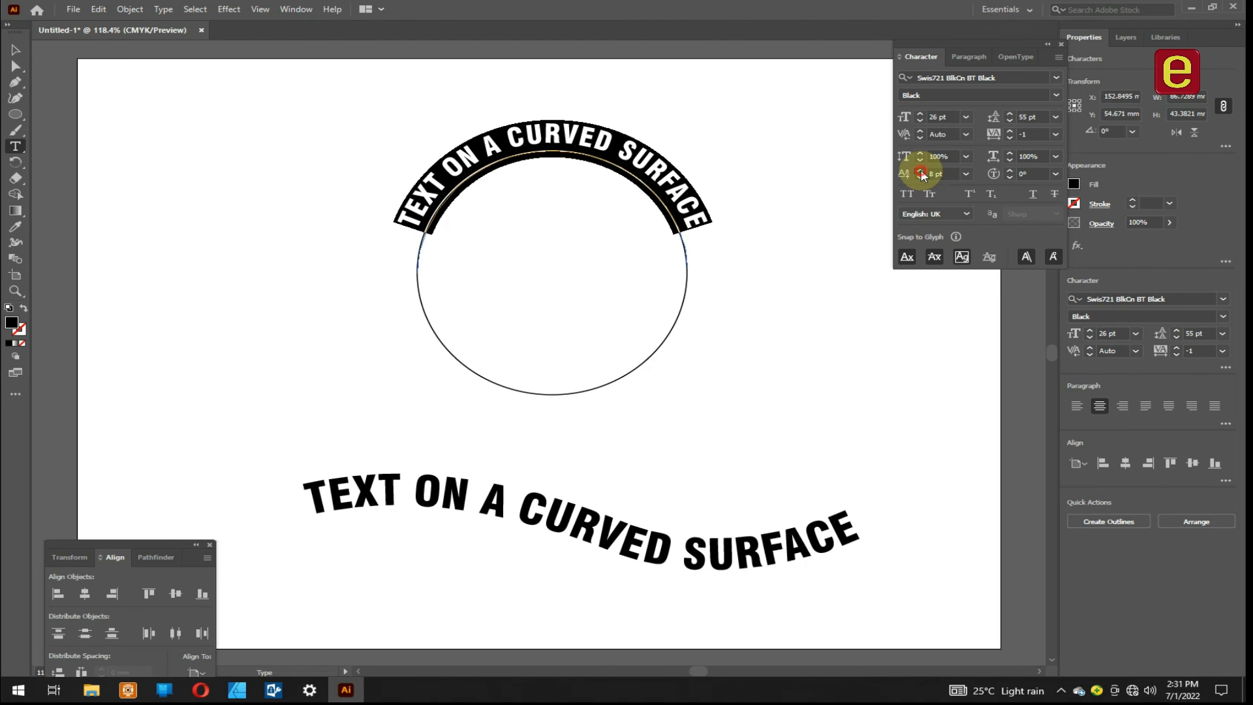
left_click(16, 49)
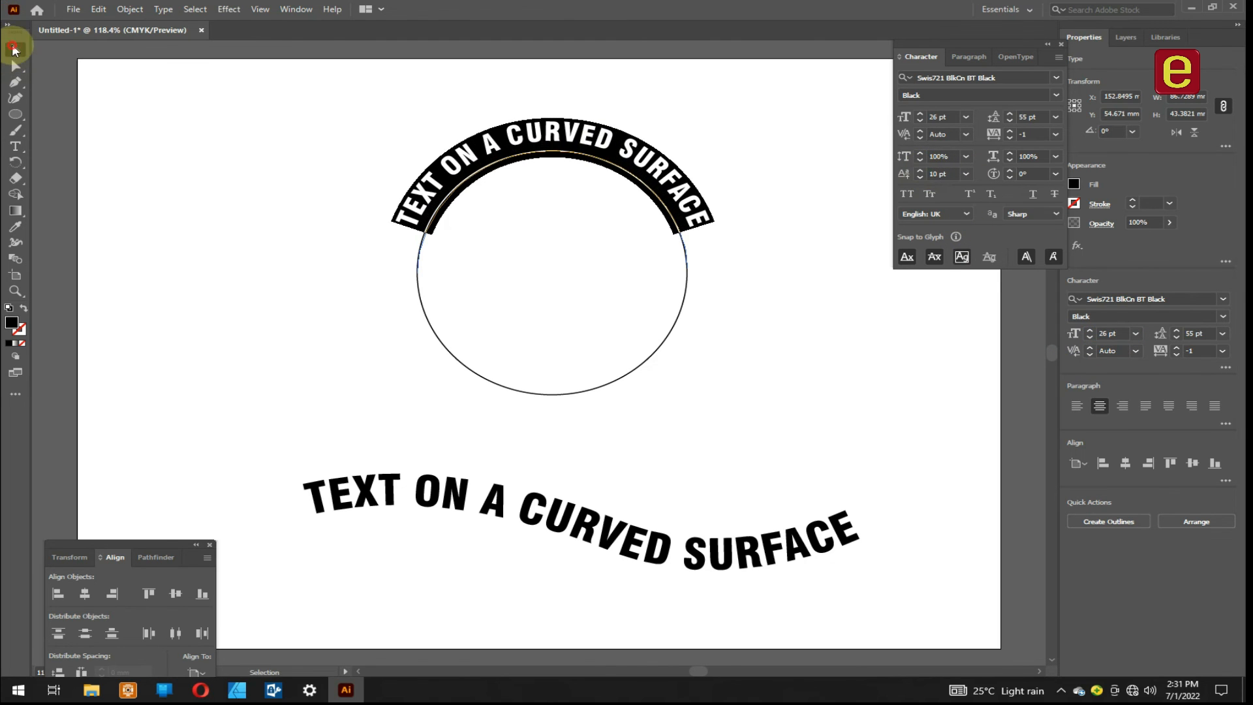
- Select the circle's outline at its lower edge with the Direct Selection tool to expose its anchor points
left_click(574, 399)
key("a")
left_click(572, 395)
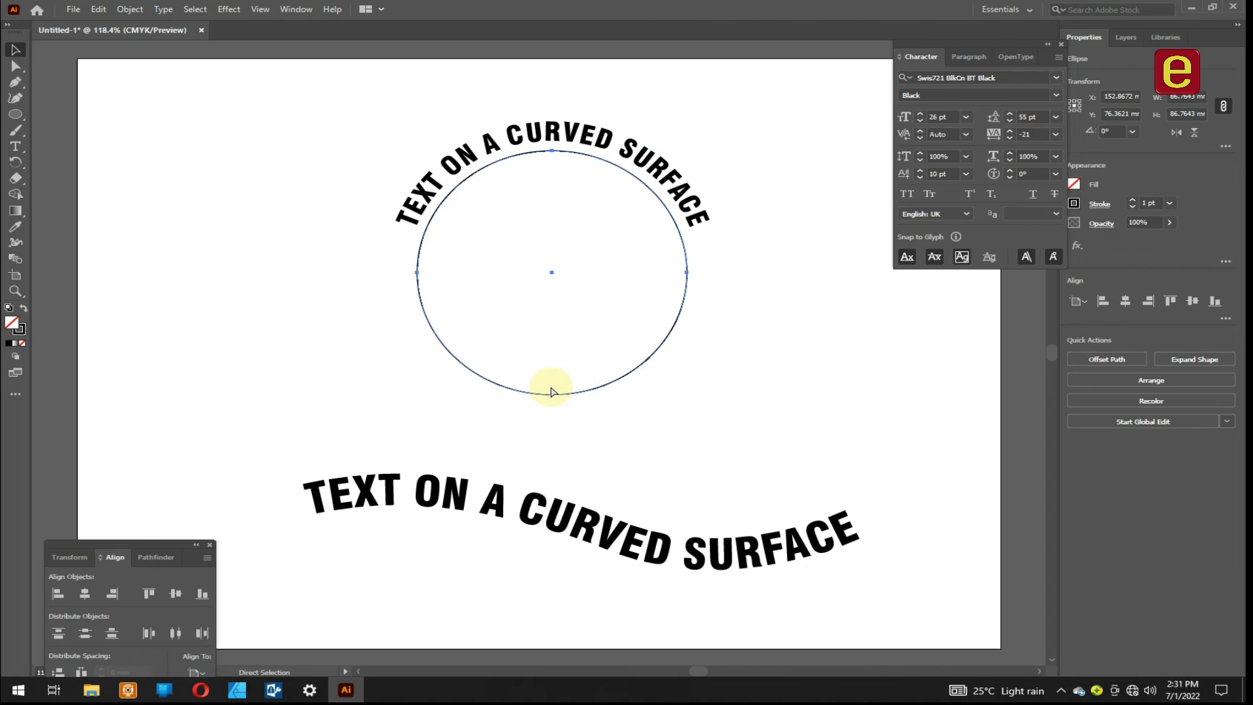